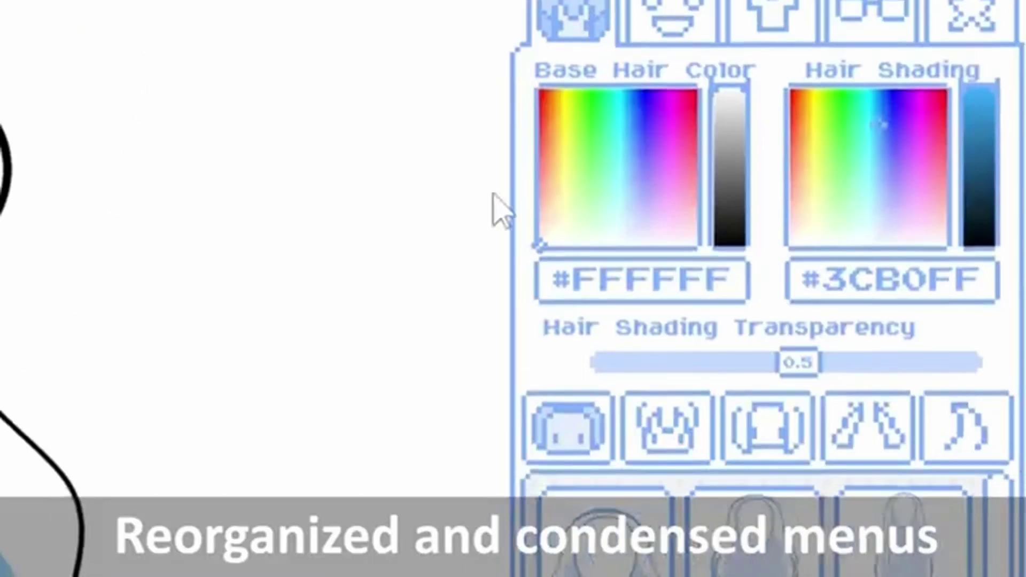
- Browse the bangs, side hair, strand and ahoge options and try two other ahoge styles
scroll(709, 361, down, 2)
click(701, 347)
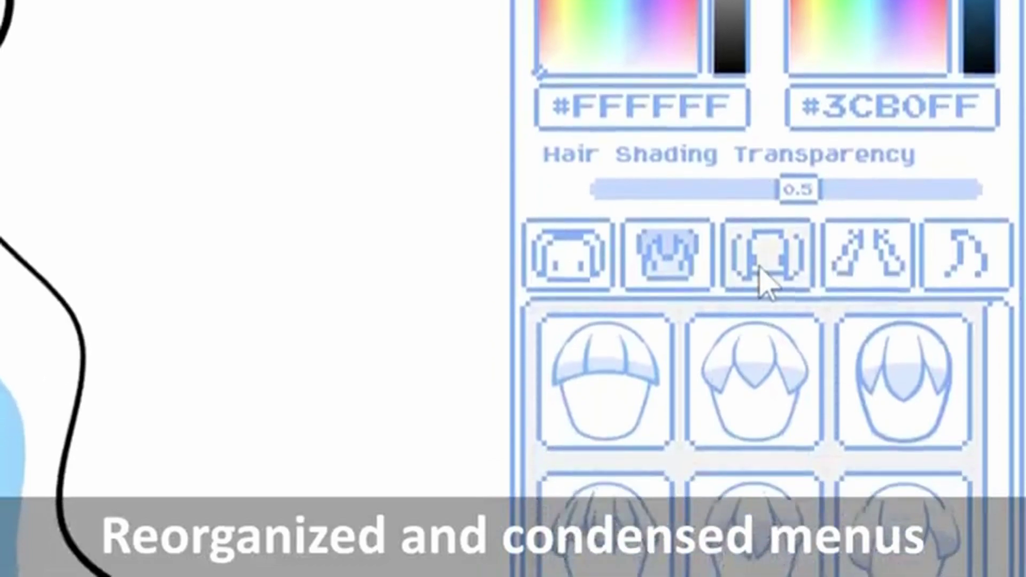
click(767, 343)
click(867, 343)
click(965, 342)
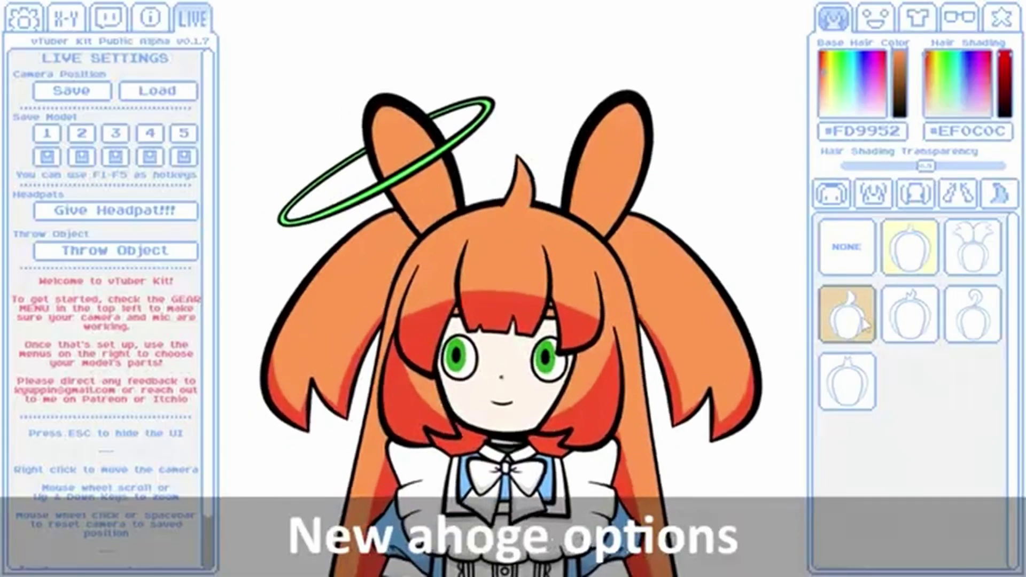
click(973, 315)
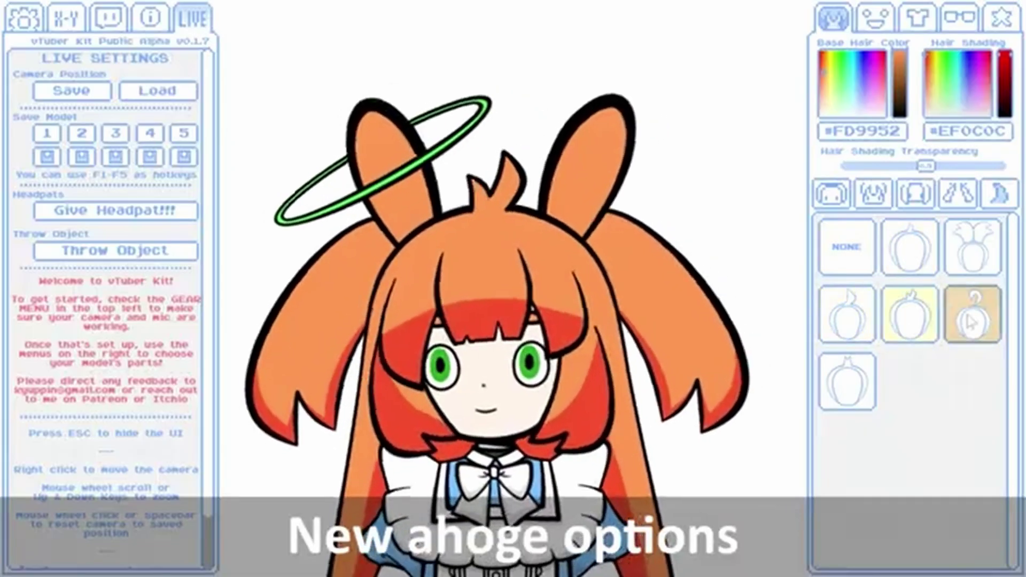
click(847, 381)
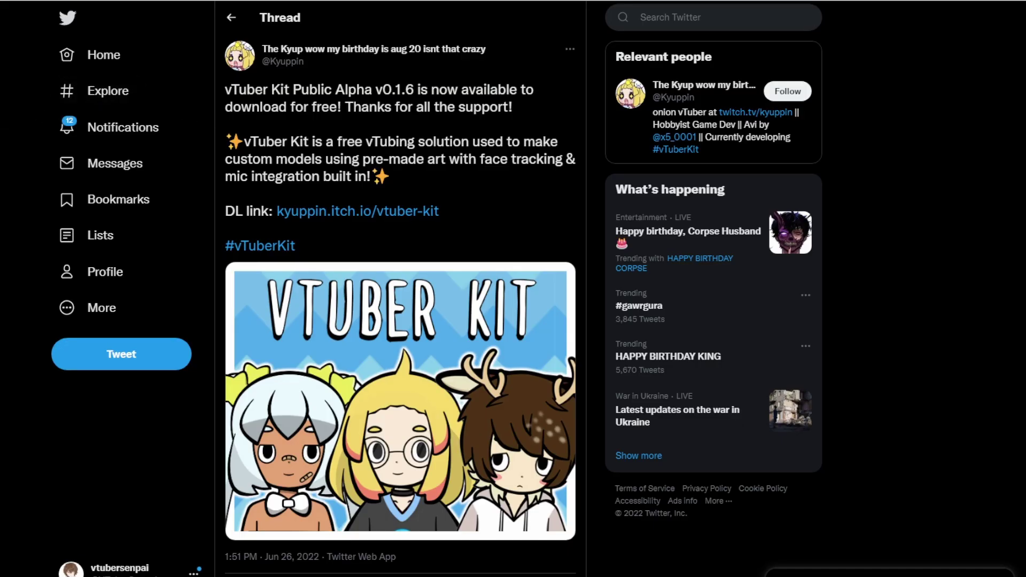
- Download the vTuber Kit v0.1.7a archive from its itch.io page
click(368, 212)
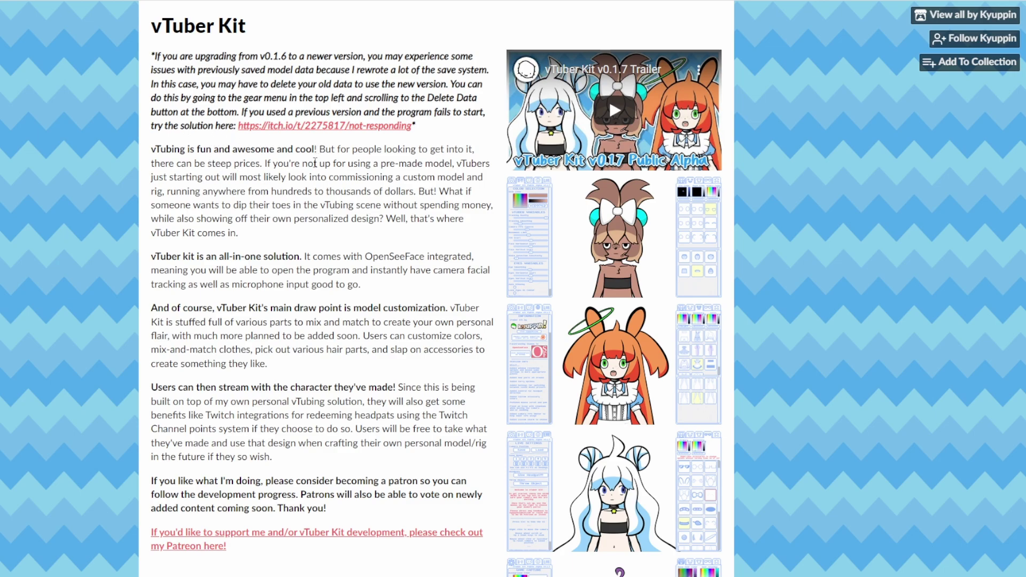
scroll(188, 235, down, 6)
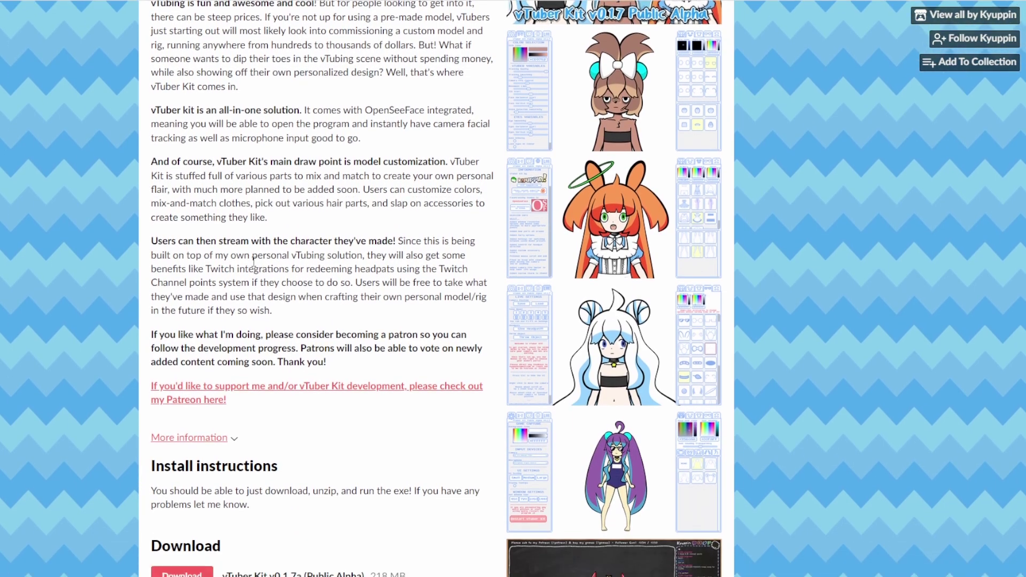
scroll(254, 261, down, 1)
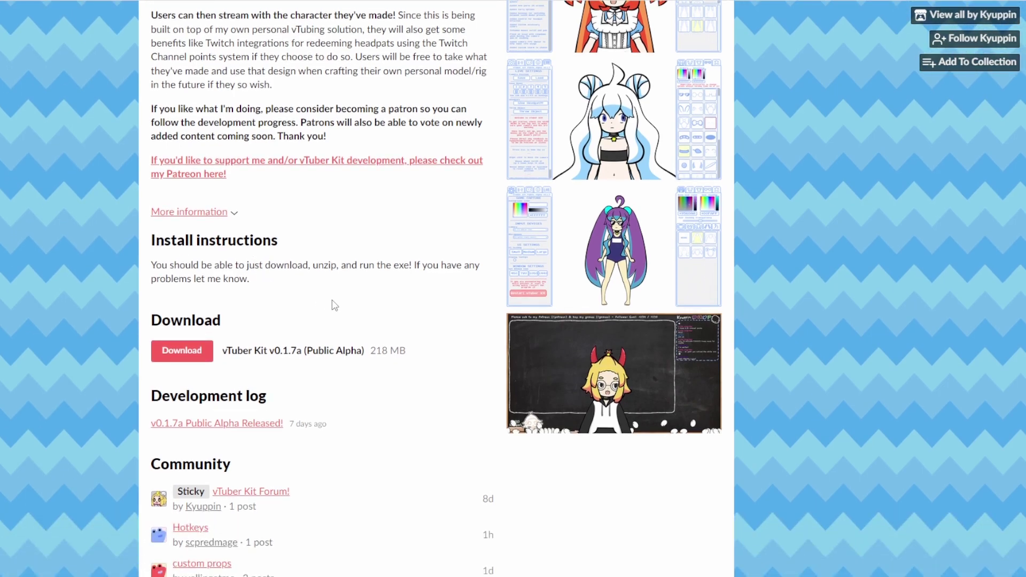
click(184, 353)
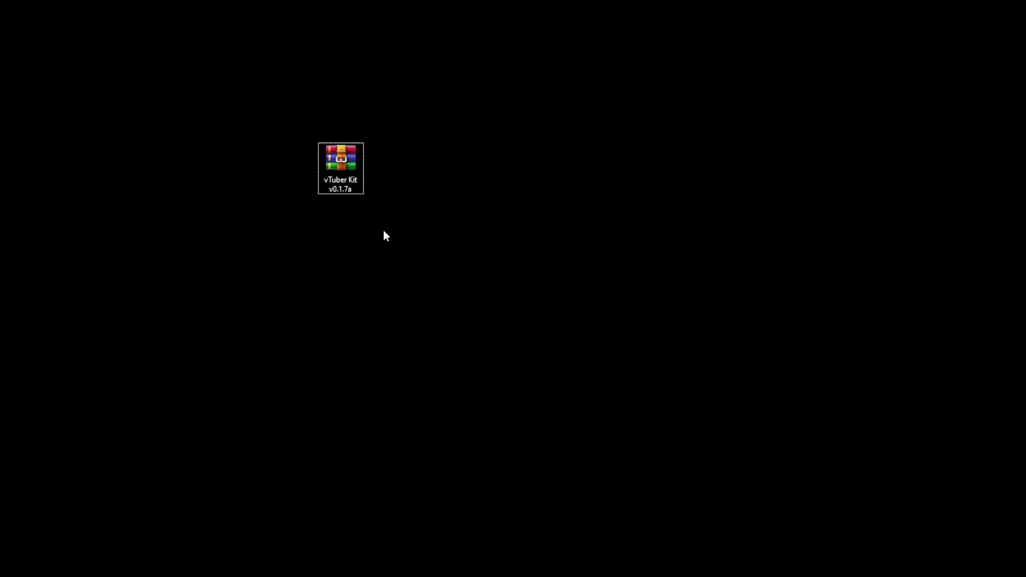
- Extract the archive with WinRAR into a 'vTuber Kit v0.1.7a' folder placed beside it
right_click(334, 161)
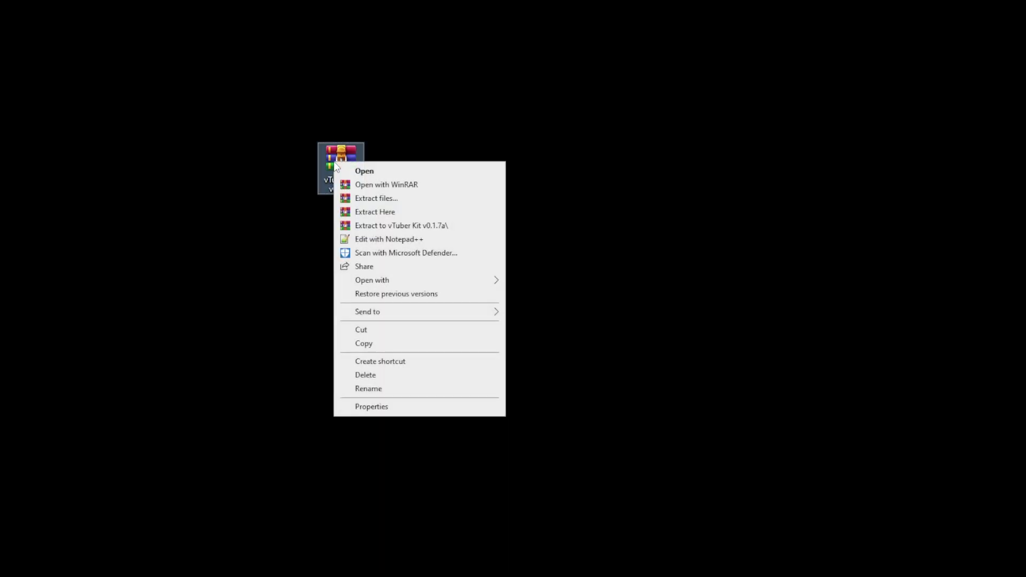
click(405, 225)
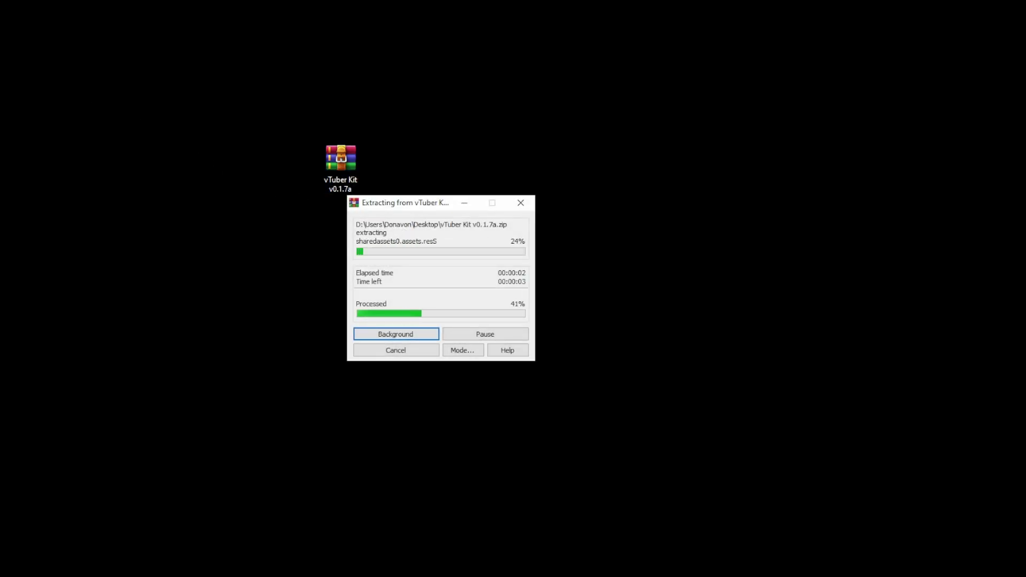
drag(347, 112, 405, 152)
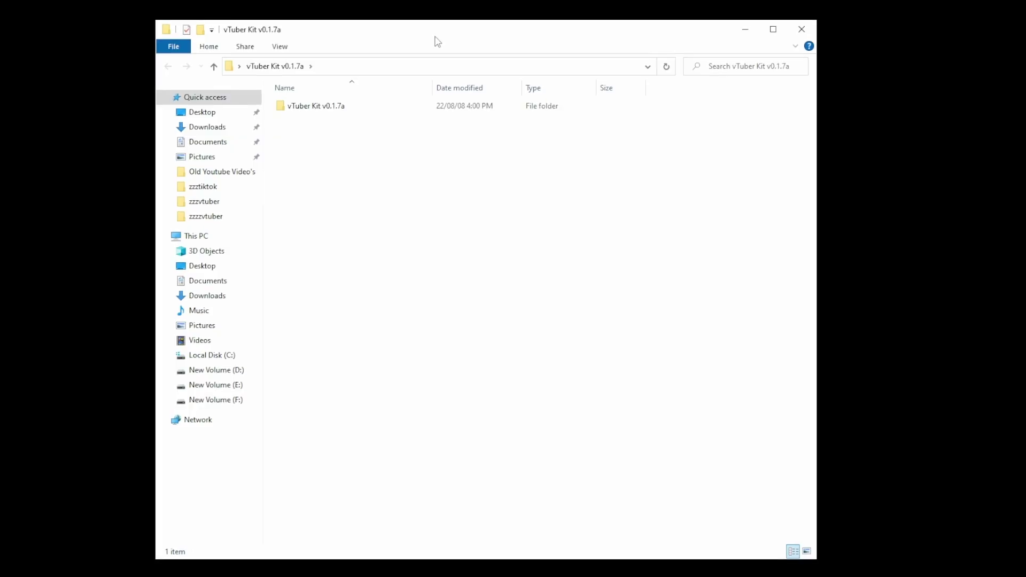
- Open the vTuber Kit v0.1.7a folder and launch the vTuber Kit application
click(331, 109)
double_click(330, 108)
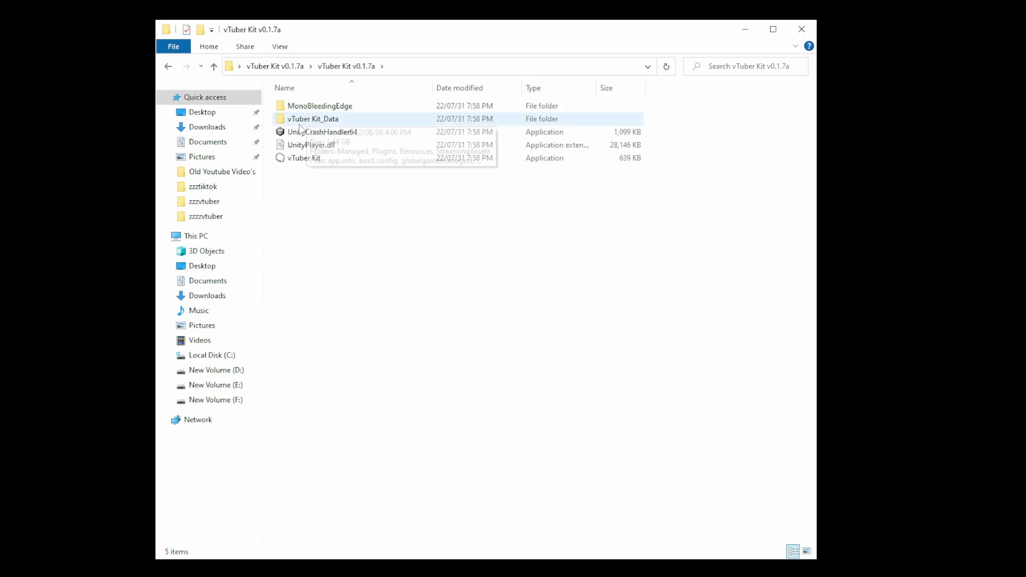
click(297, 159)
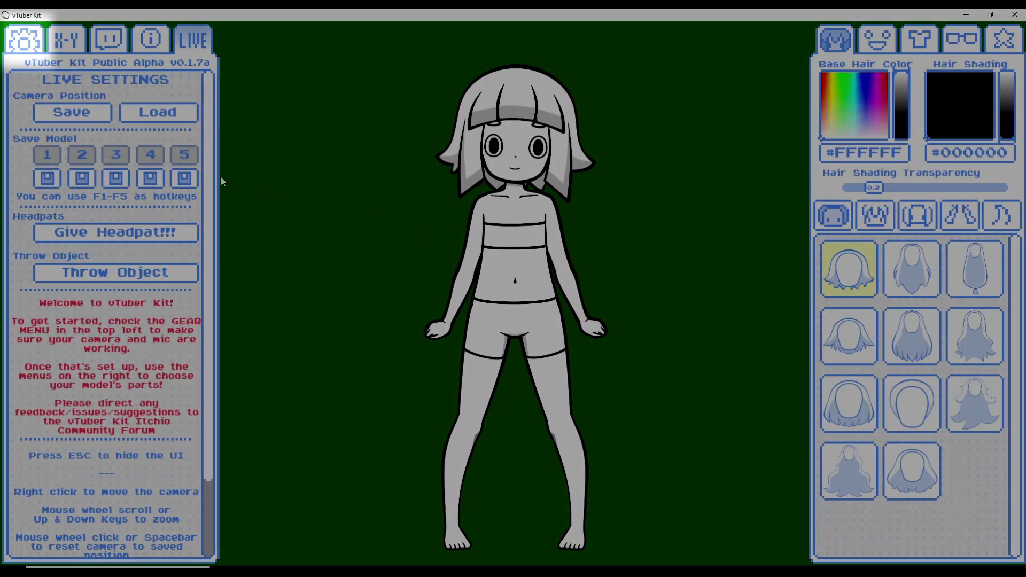
- Set the background colour to green #148206 in the settings
click(25, 41)
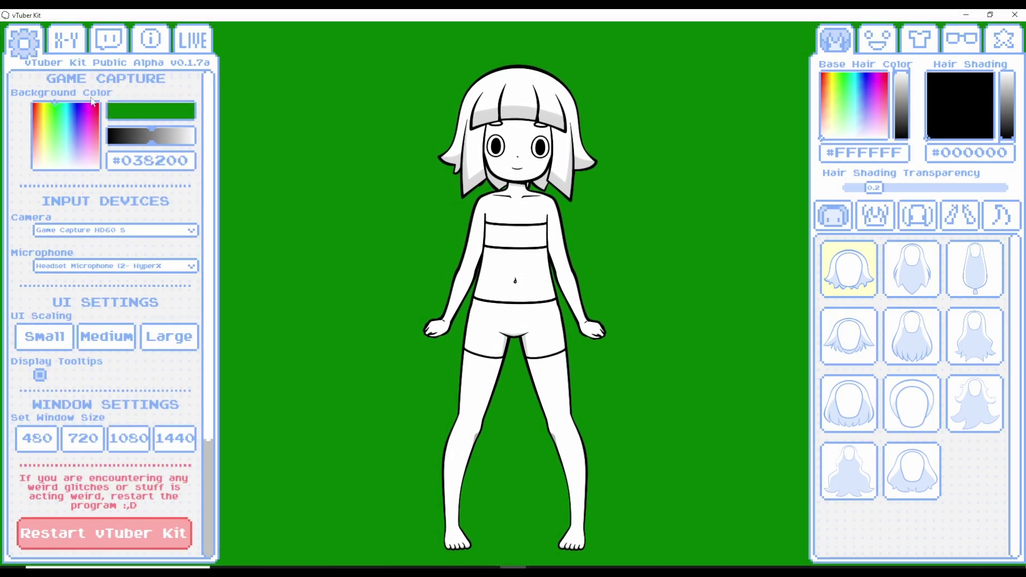
mouse_move(47, 104)
mouse_move(53, 105)
mouse_down()
mouse_move(52, 140)
mouse_move(54, 105)
mouse_up()
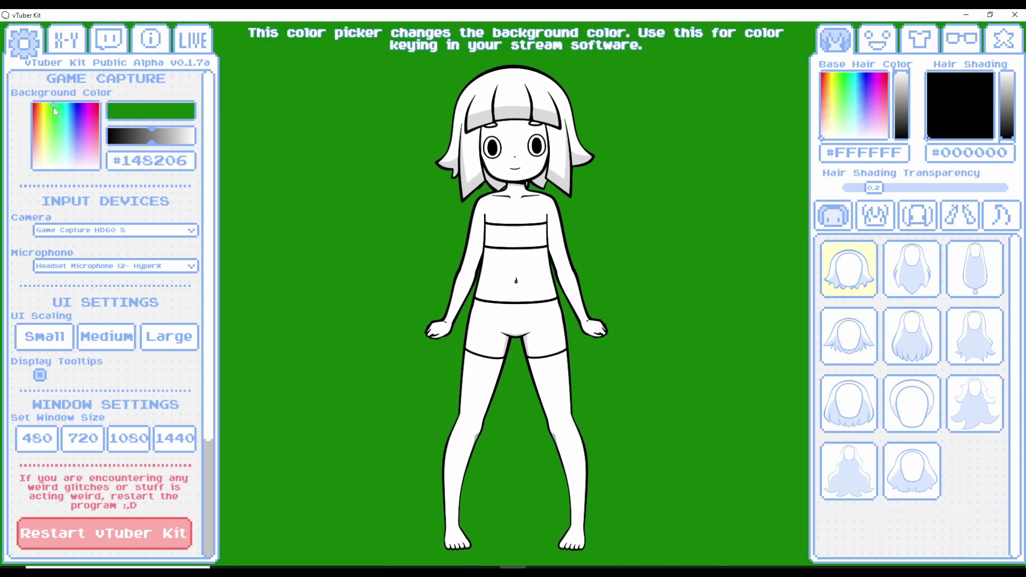
- Use HD Pro Webcam C920 as the camera and the Realtek microphone
click(102, 231)
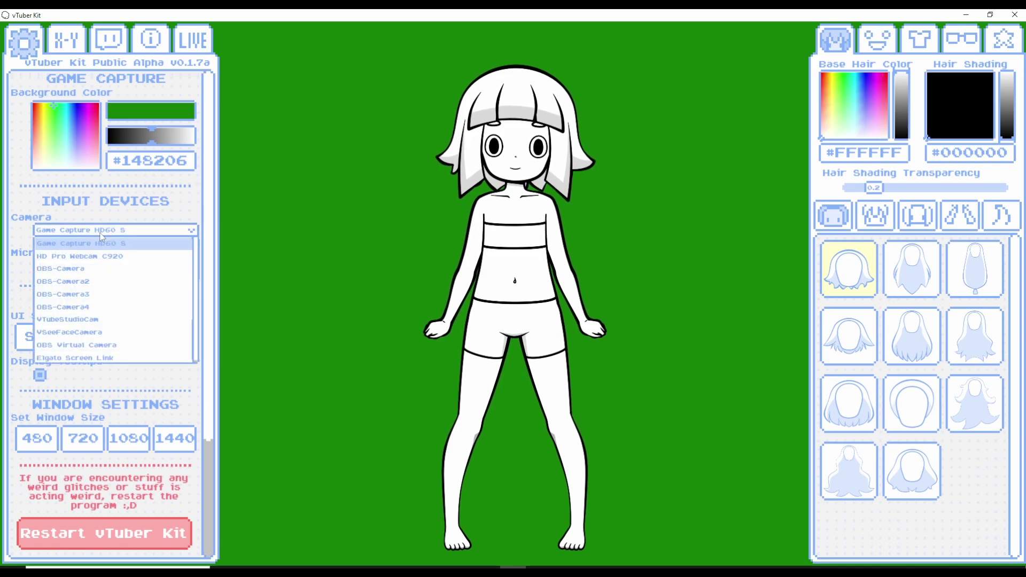
click(84, 261)
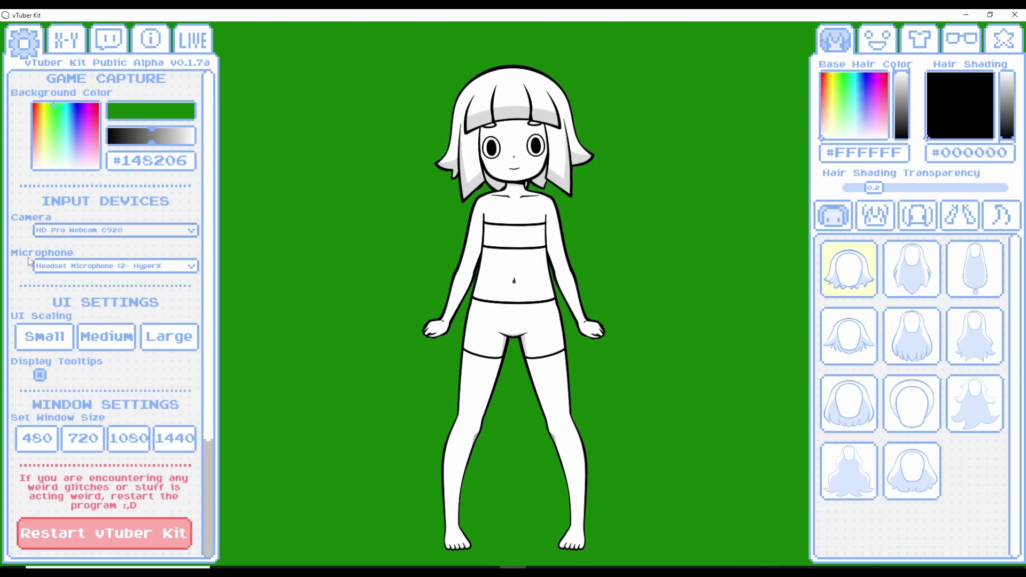
click(117, 267)
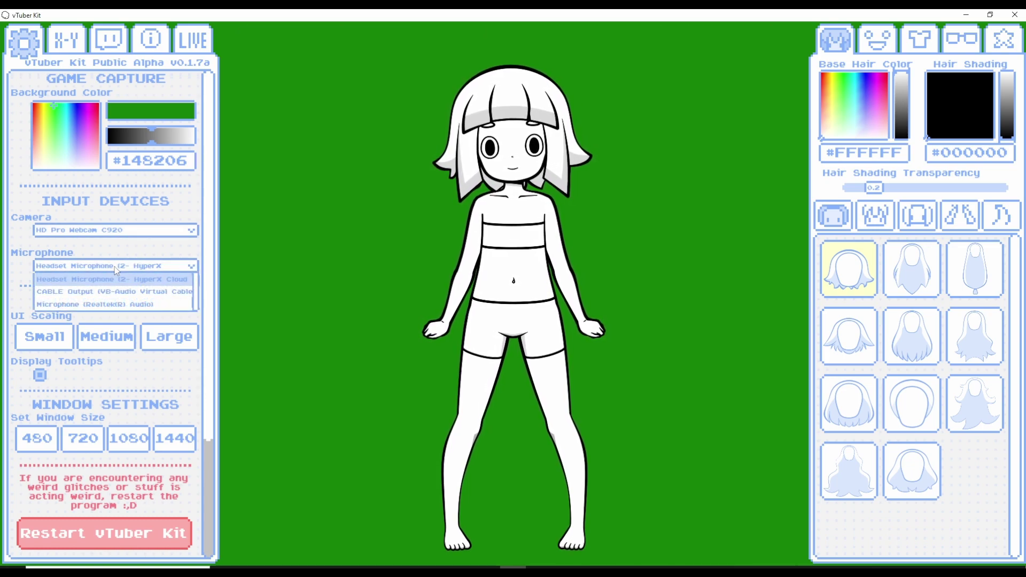
click(102, 305)
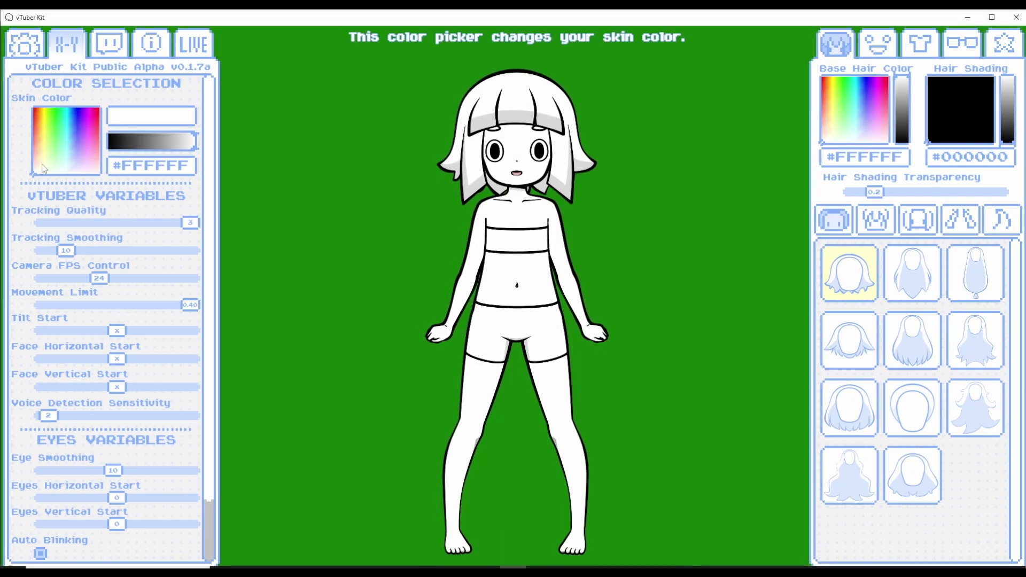
- Make the skin cyan #58FFEE, adjust face tracking quality and raise camera frame rate to 60
drag(44, 168, 65, 130)
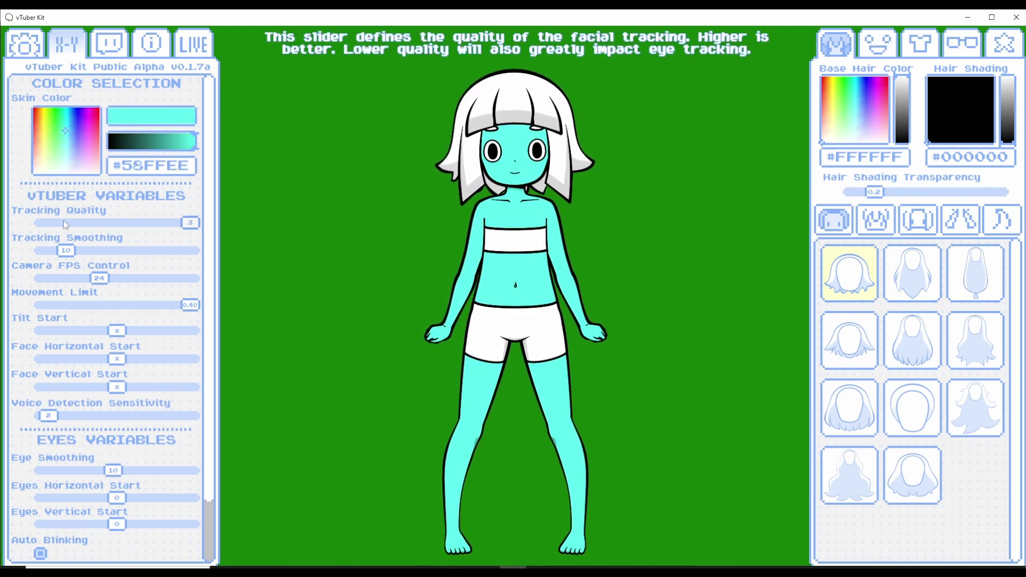
drag(66, 224, 193, 226)
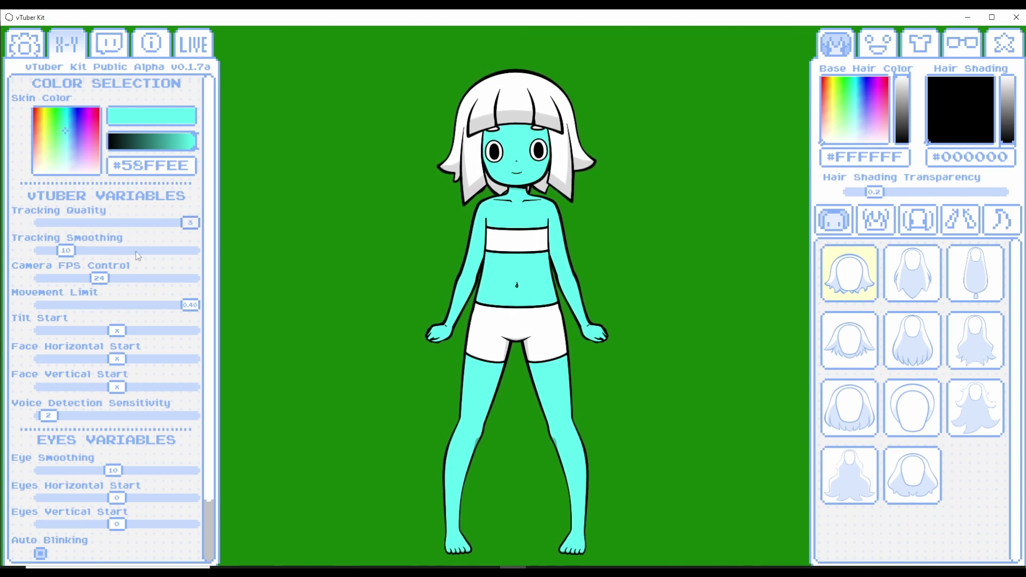
mouse_move(97, 281)
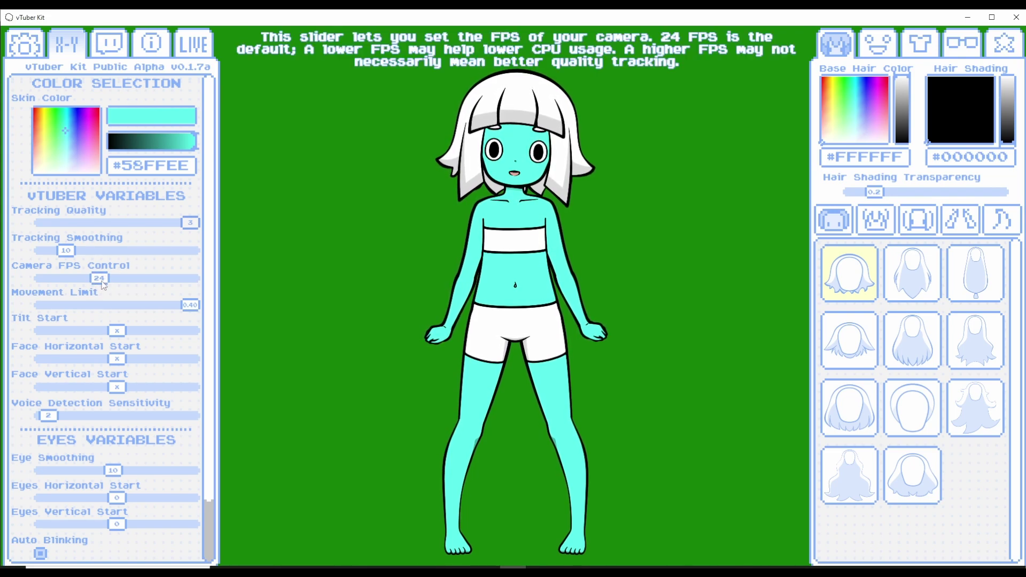
mouse_move(99, 278)
mouse_down()
mouse_move(206, 287)
mouse_move(101, 290)
mouse_up()
mouse_move(62, 306)
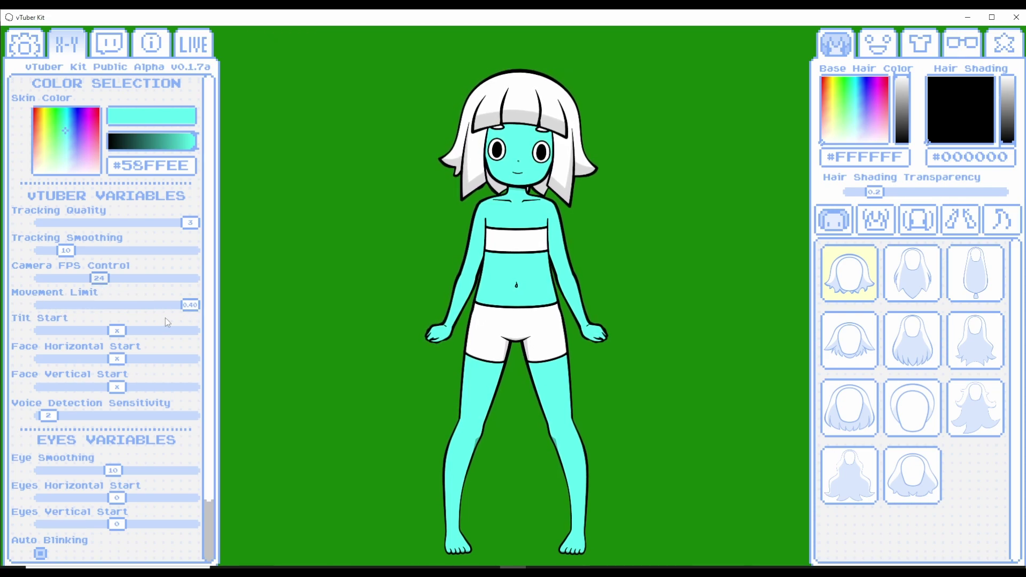
- Scroll the settings panel down to the Twitch connection settings
scroll(165, 318, down, 1)
scroll(53, 352, down, 1)
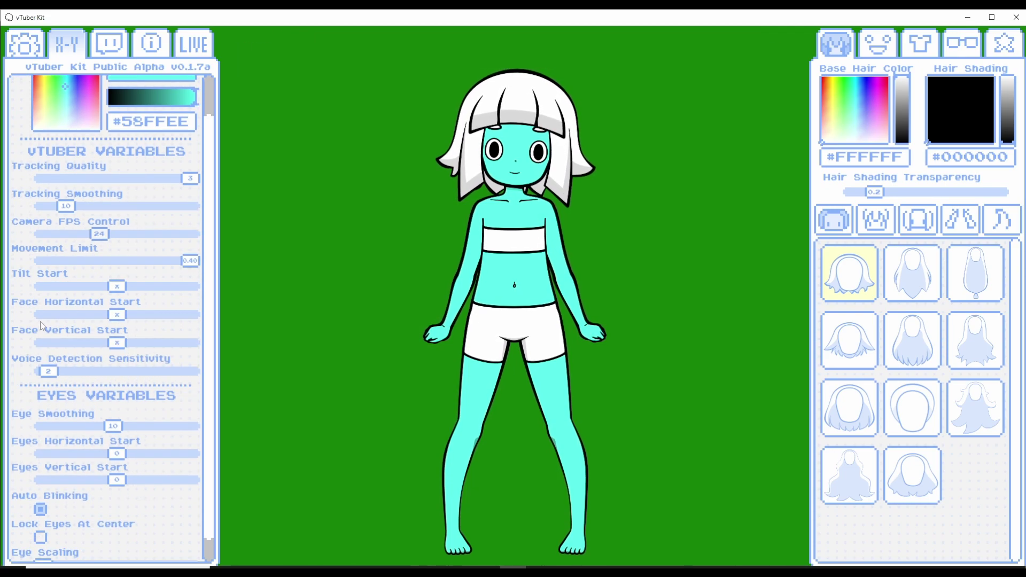
scroll(41, 344, down, 1)
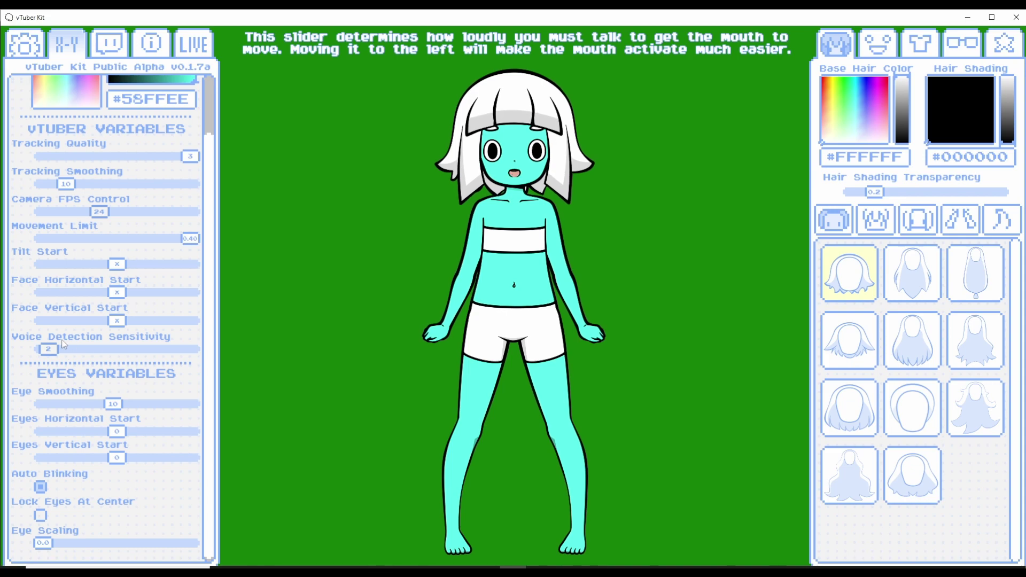
scroll(85, 428, down, 1)
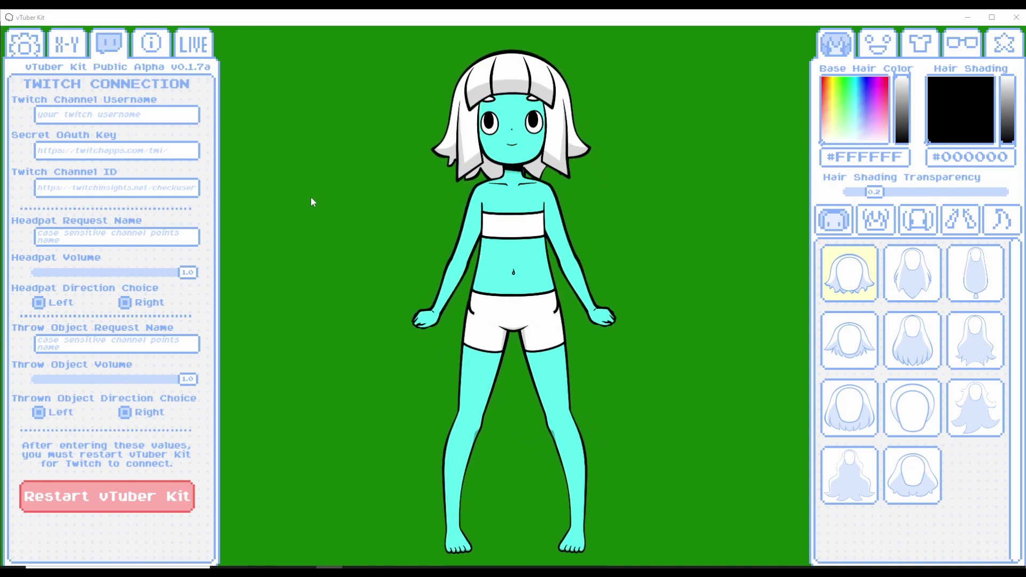
- Select the Twitch username and channel ID fields and lower Headpat Volume to 0.5
click(130, 119)
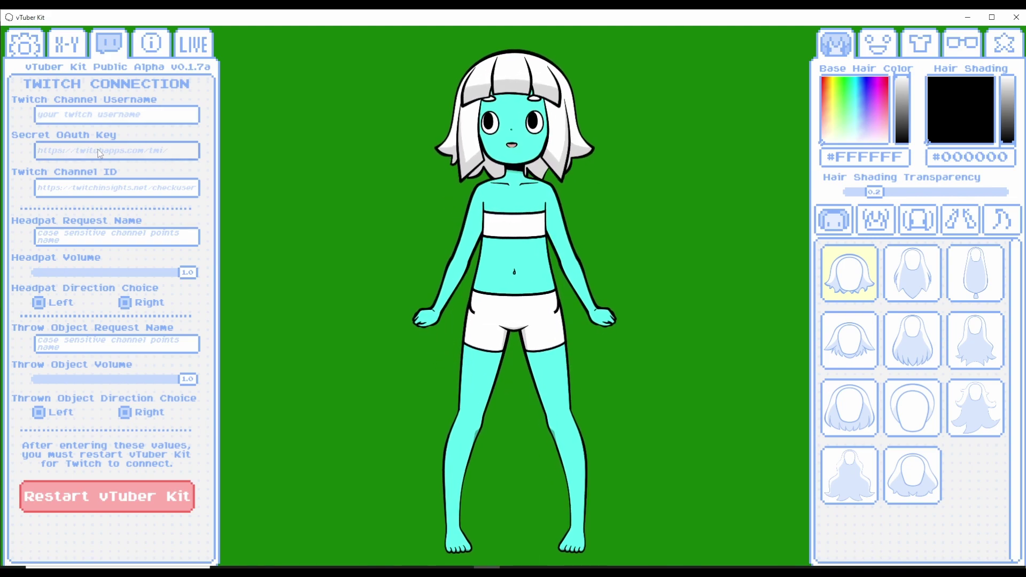
click(98, 191)
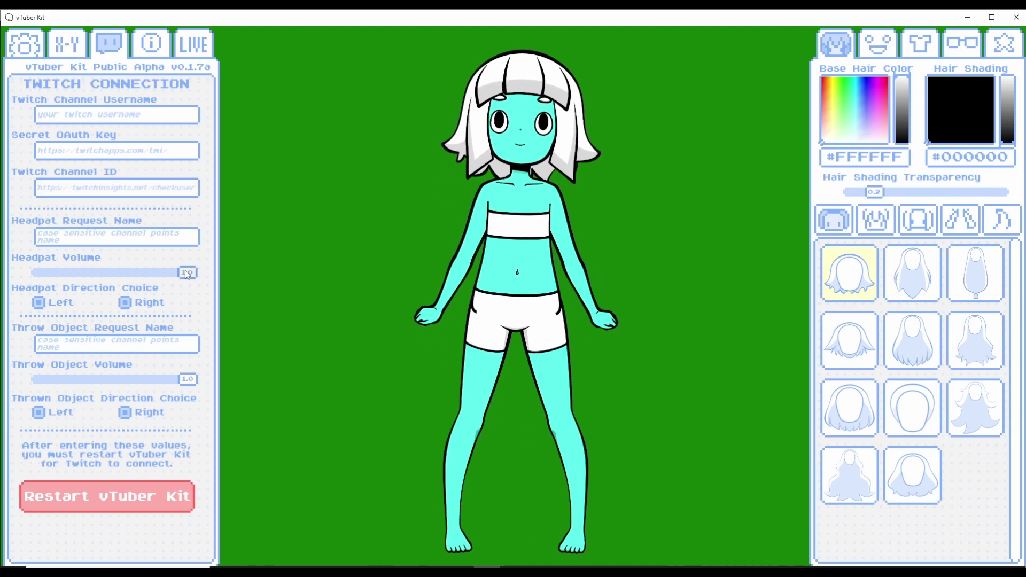
drag(187, 274, 113, 276)
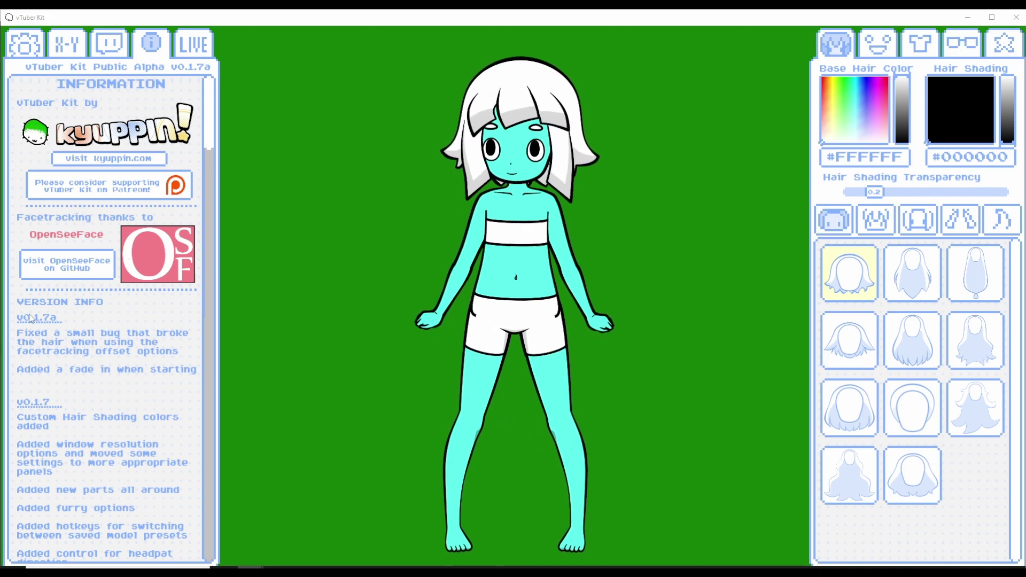
- Switch to the LIVE settings and zoom the camera in and out over the canvas
click(194, 47)
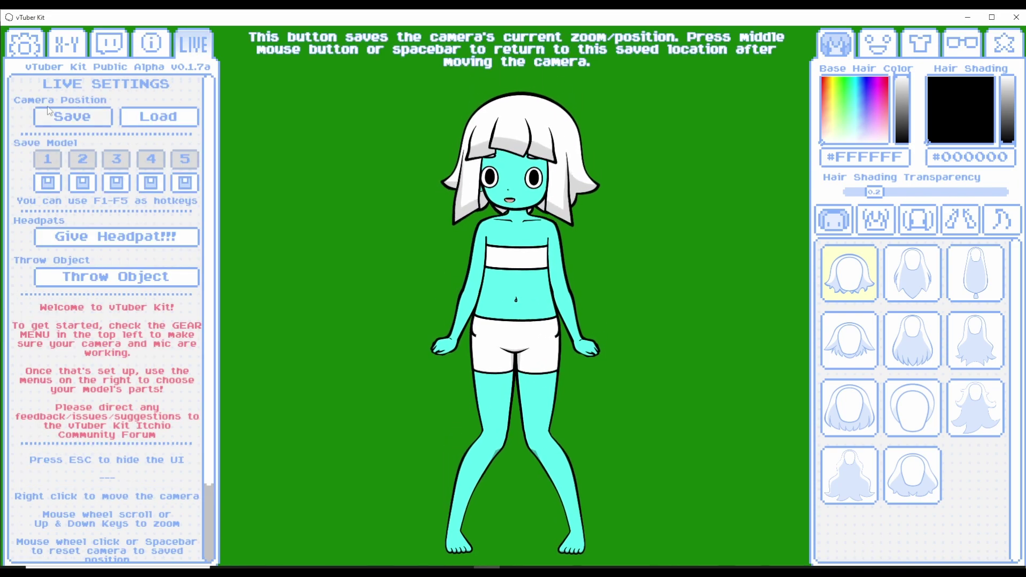
scroll(473, 244, down, 3)
scroll(470, 238, up, 3)
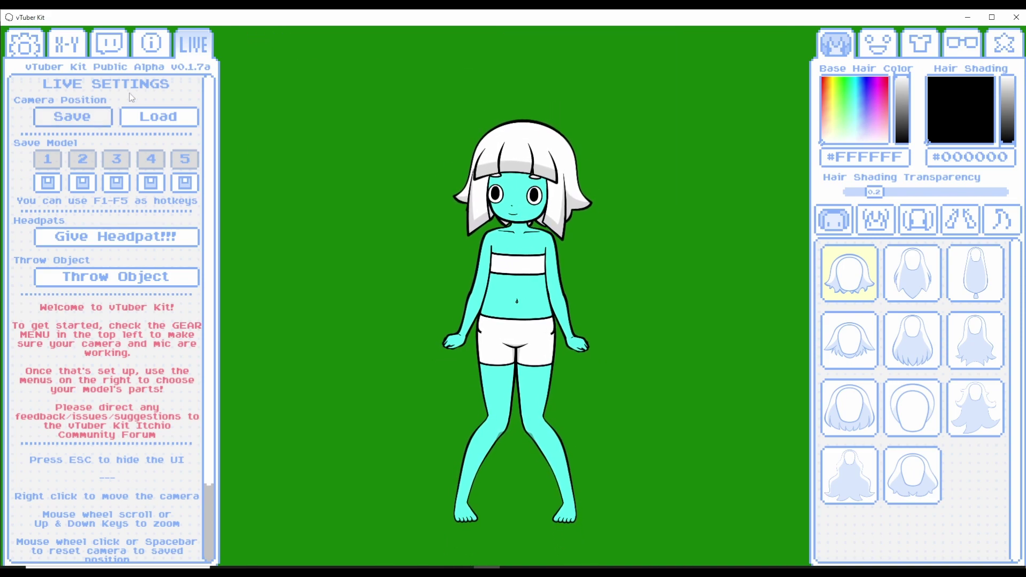
scroll(510, 193, up, 3)
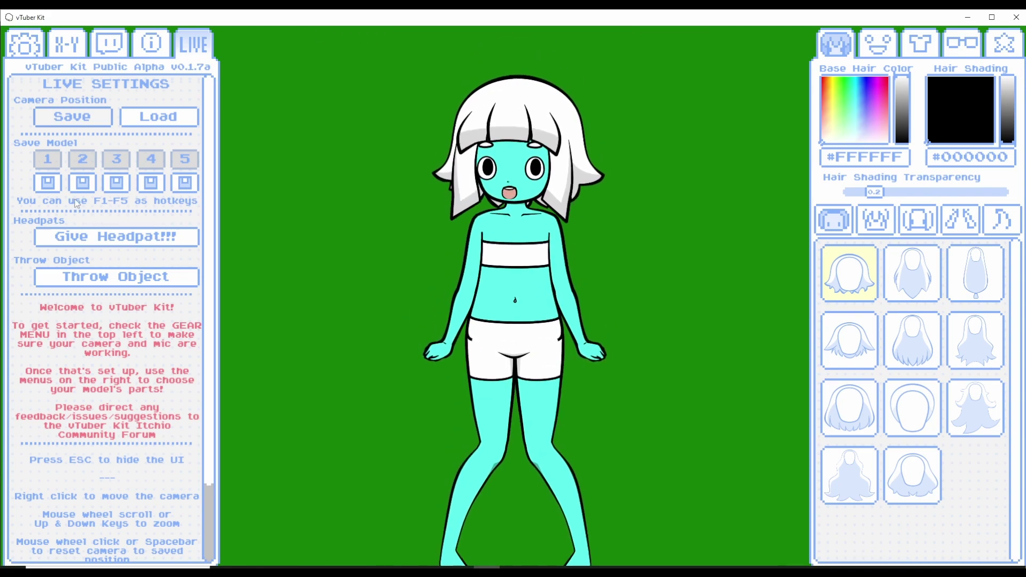
- Give the avatar a headpat and throw four objects at her
click(101, 236)
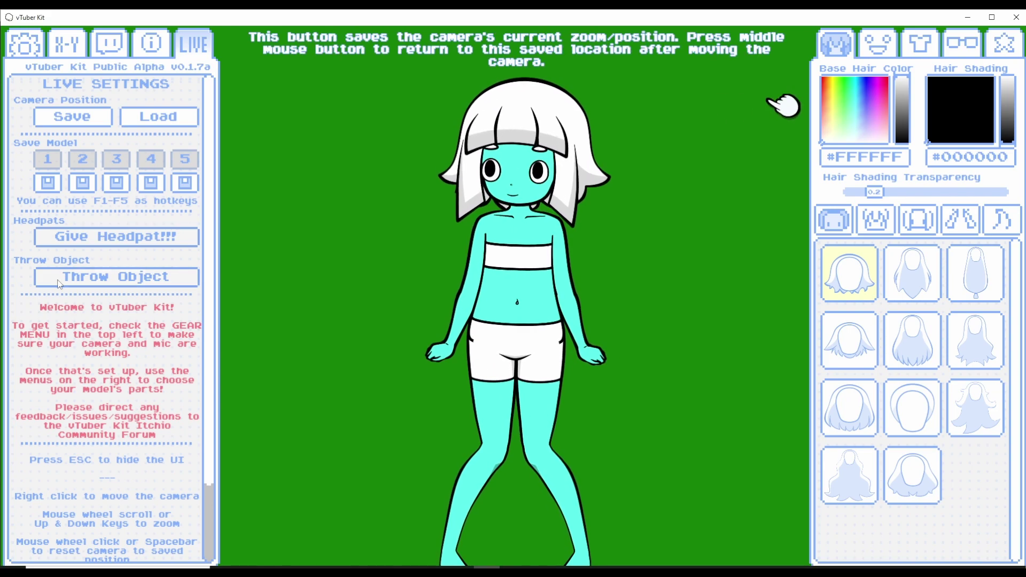
click(104, 278)
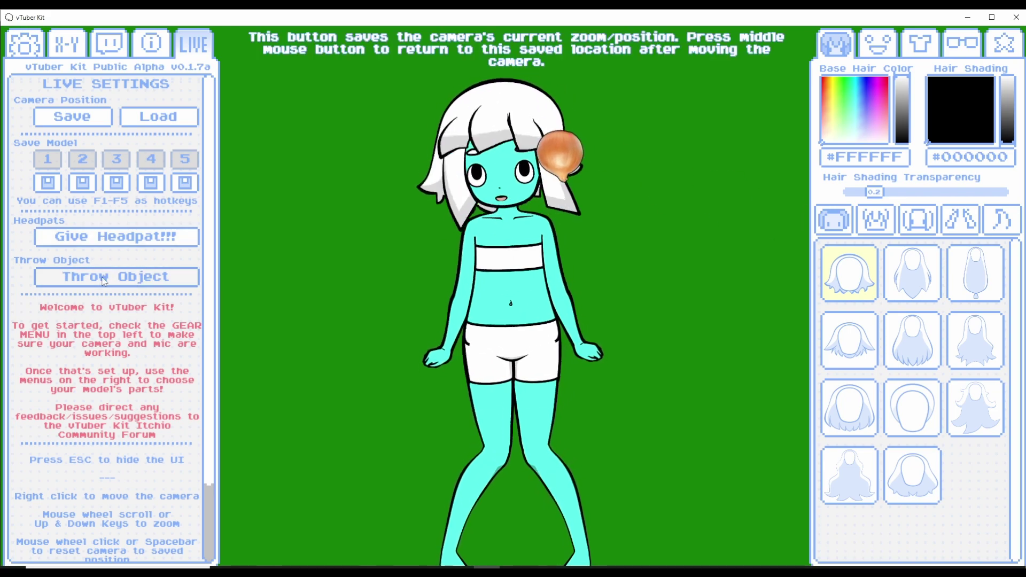
click(103, 278)
click(104, 278)
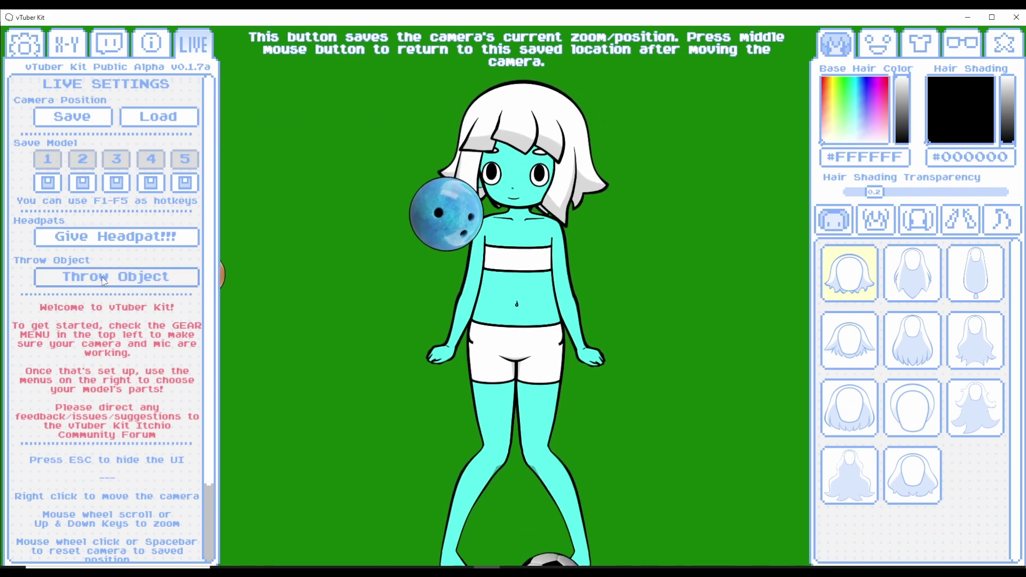
click(104, 278)
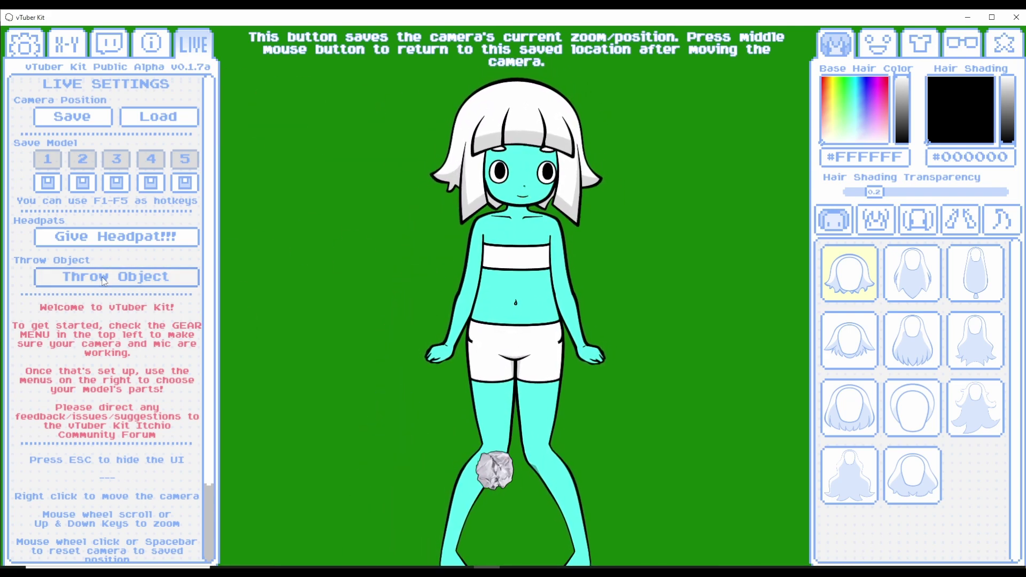
scroll(143, 341, down, 2)
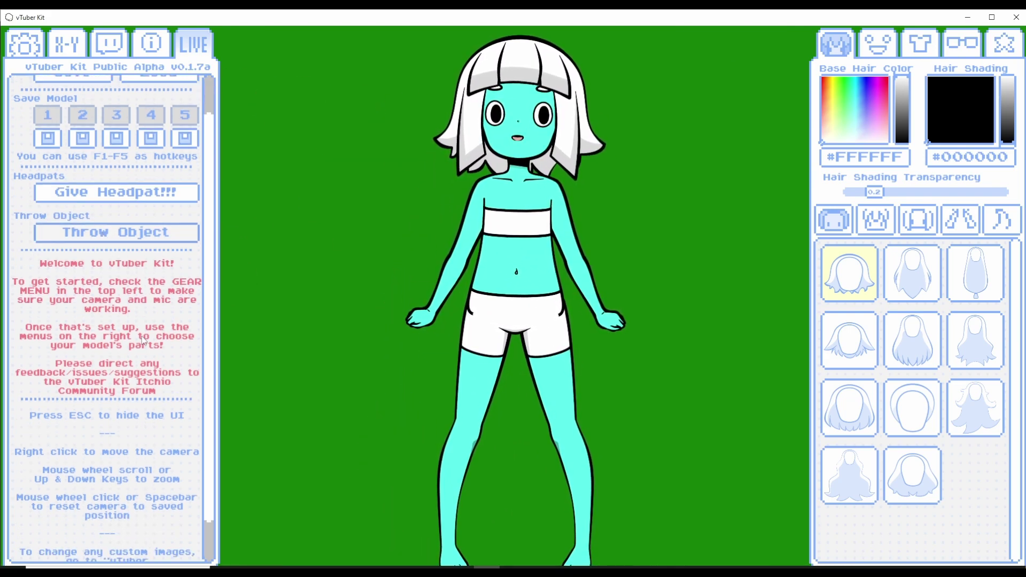
scroll(92, 346, down, 2)
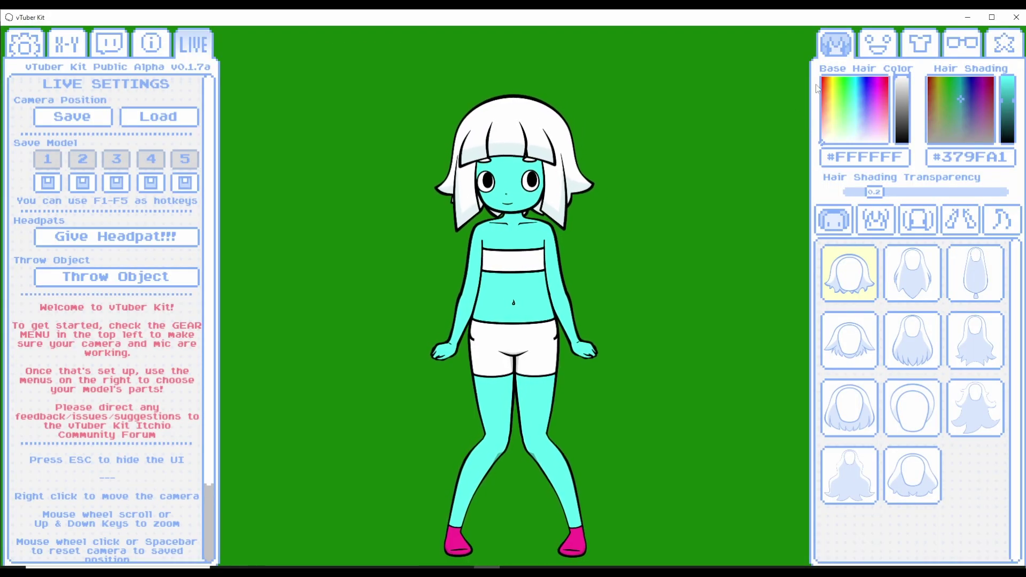
- Pick a long back hair style and the first bangs style
click(914, 285)
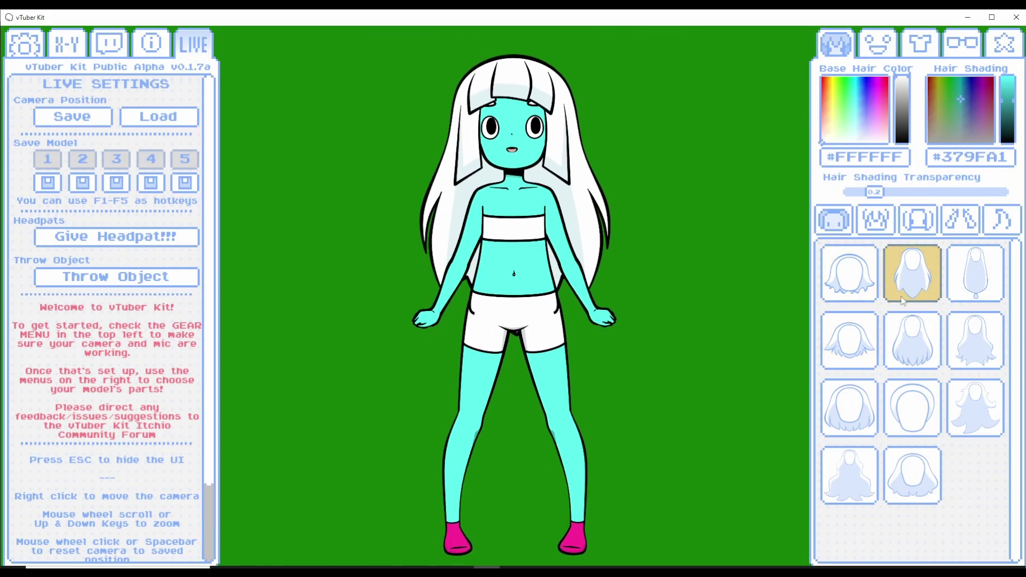
click(850, 341)
click(913, 340)
click(872, 411)
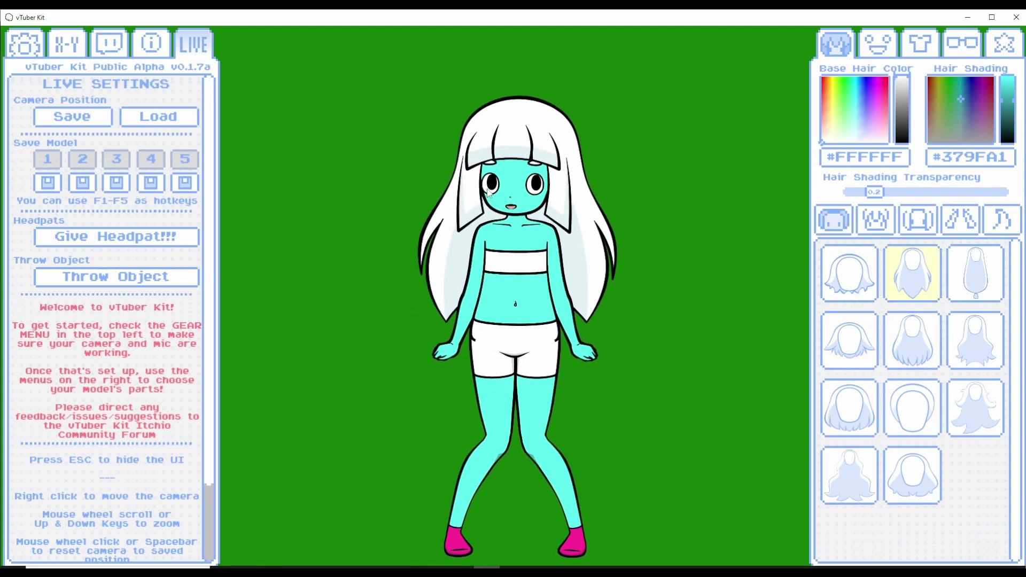
click(872, 225)
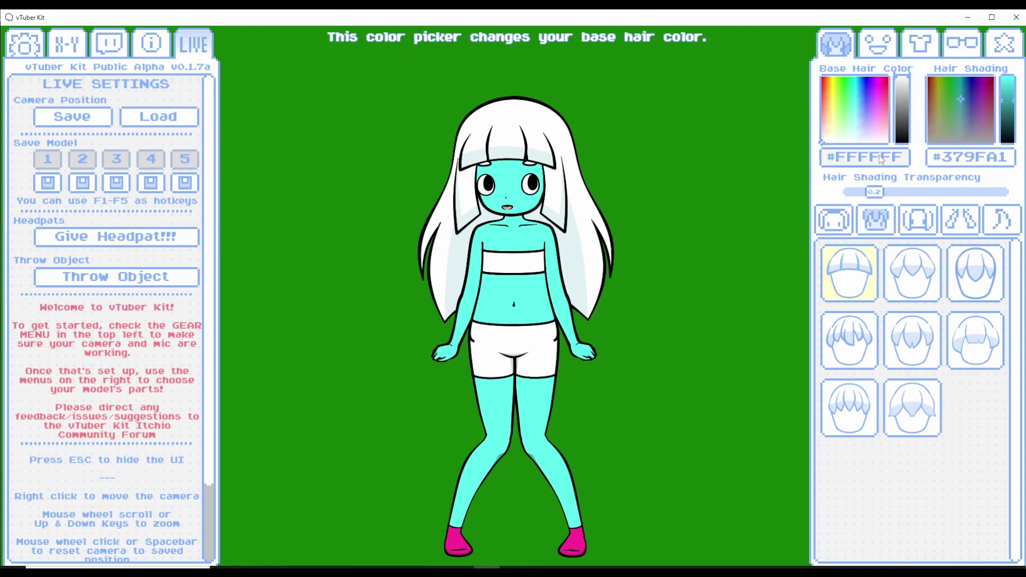
click(864, 275)
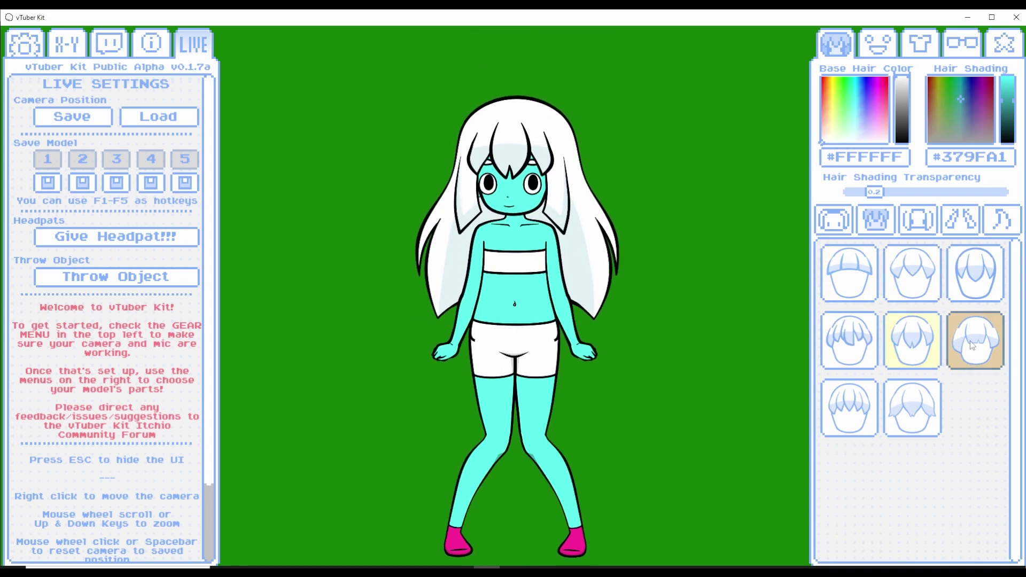
- Add the long wavy side hair and twin buns tied with red bows
click(918, 218)
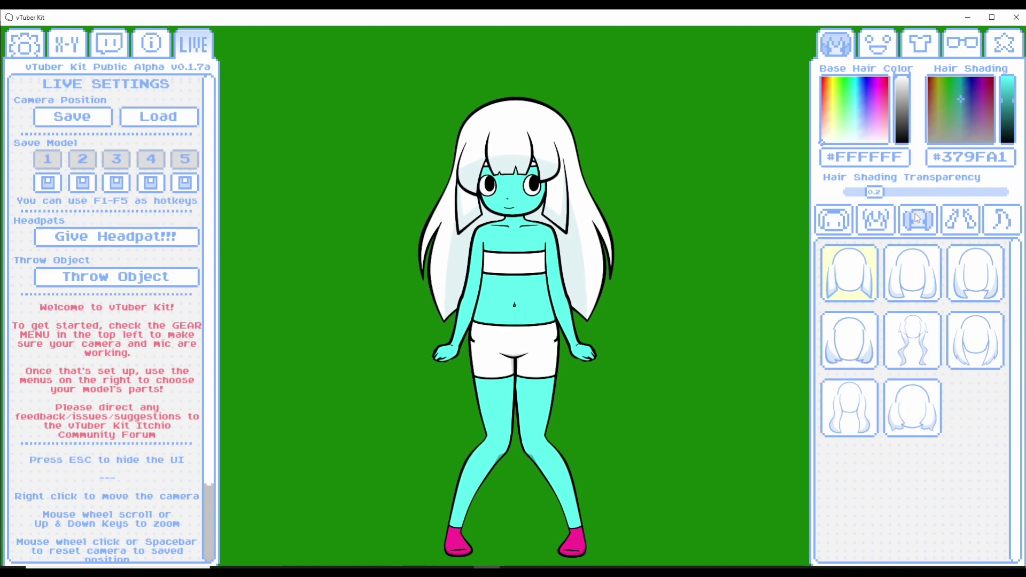
click(915, 346)
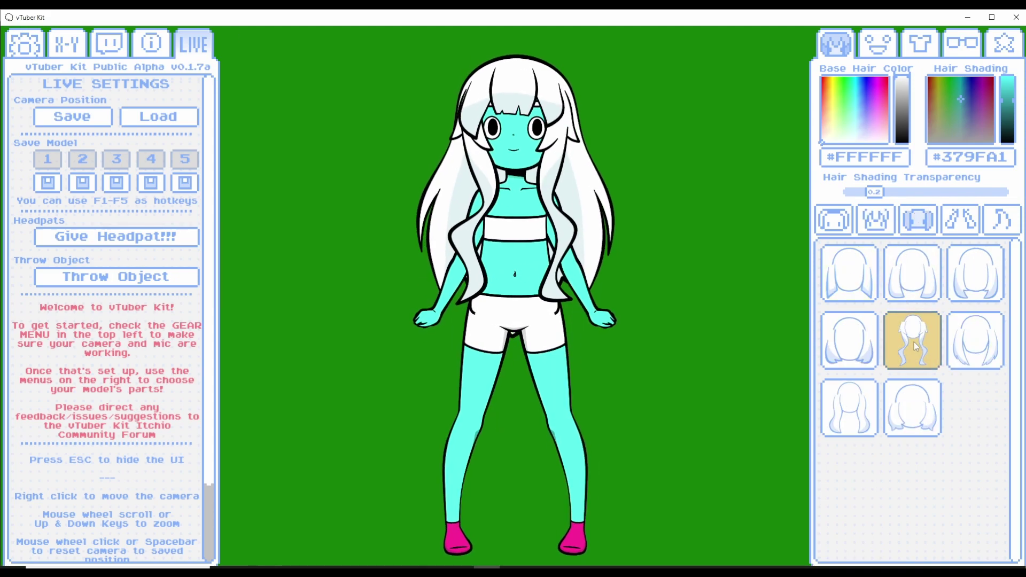
click(964, 223)
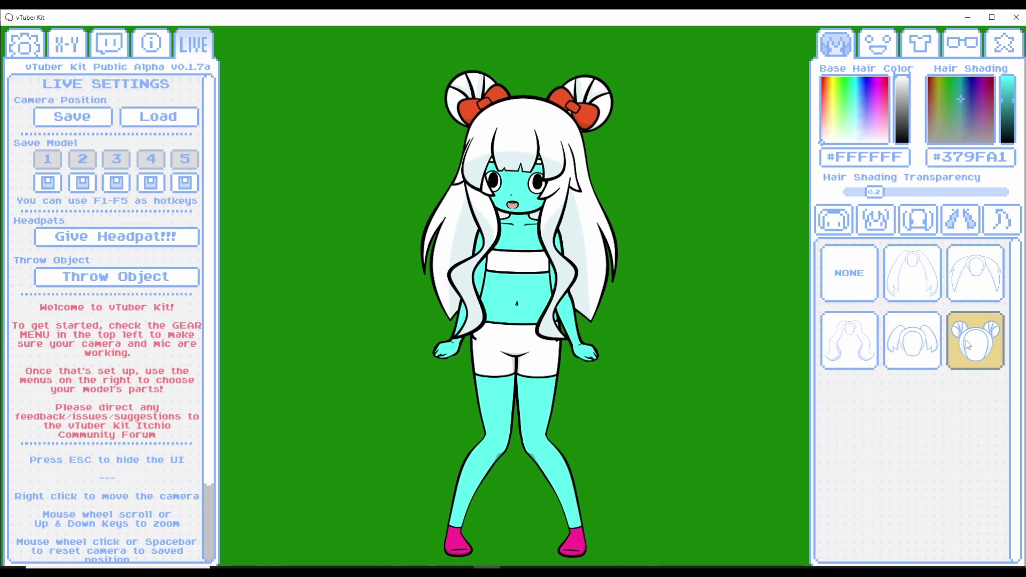
click(976, 278)
click(980, 321)
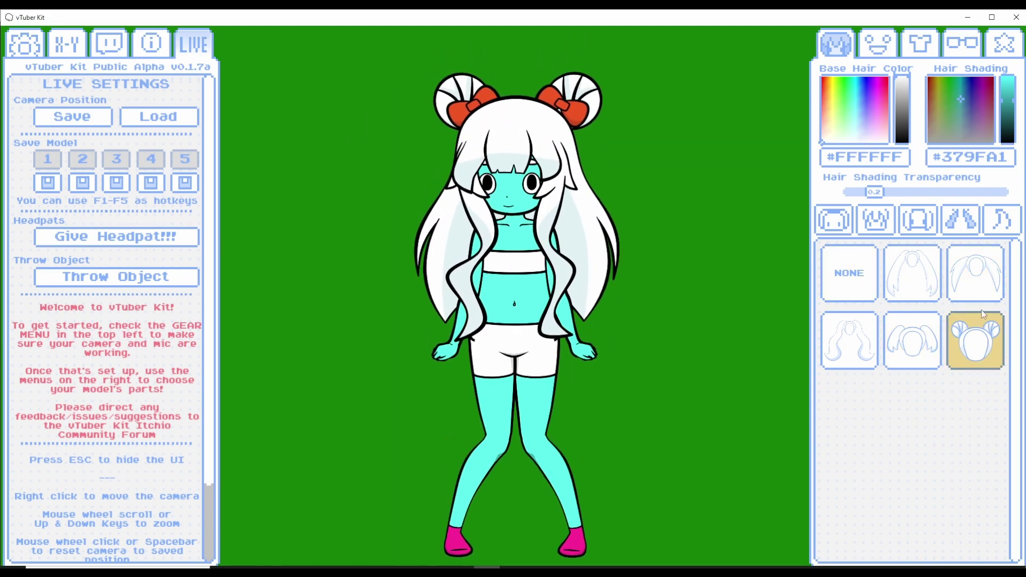
click(976, 282)
click(976, 340)
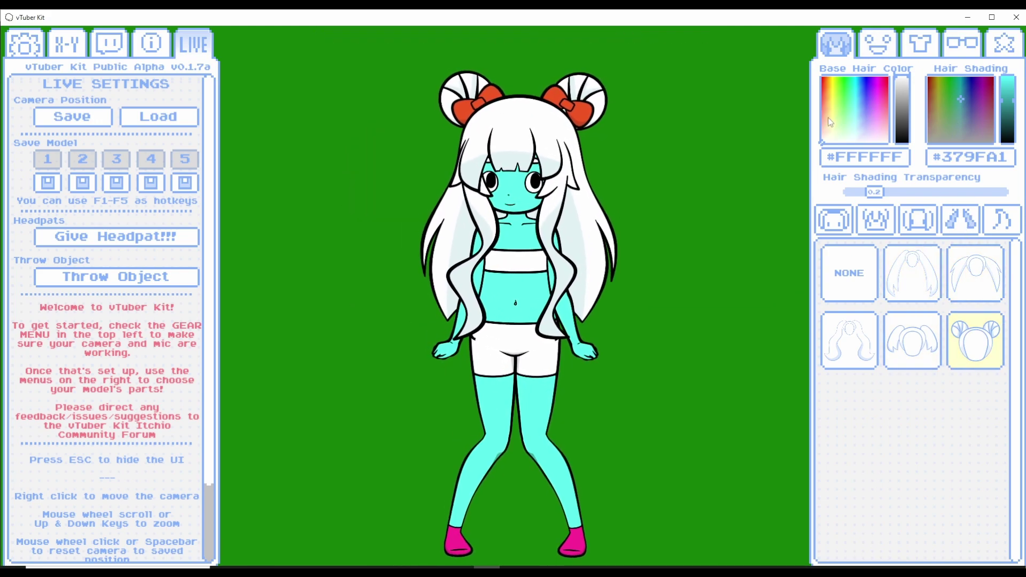
- Colour the hair red #FF0F0F with black #000000 shading
drag(836, 95, 845, 89)
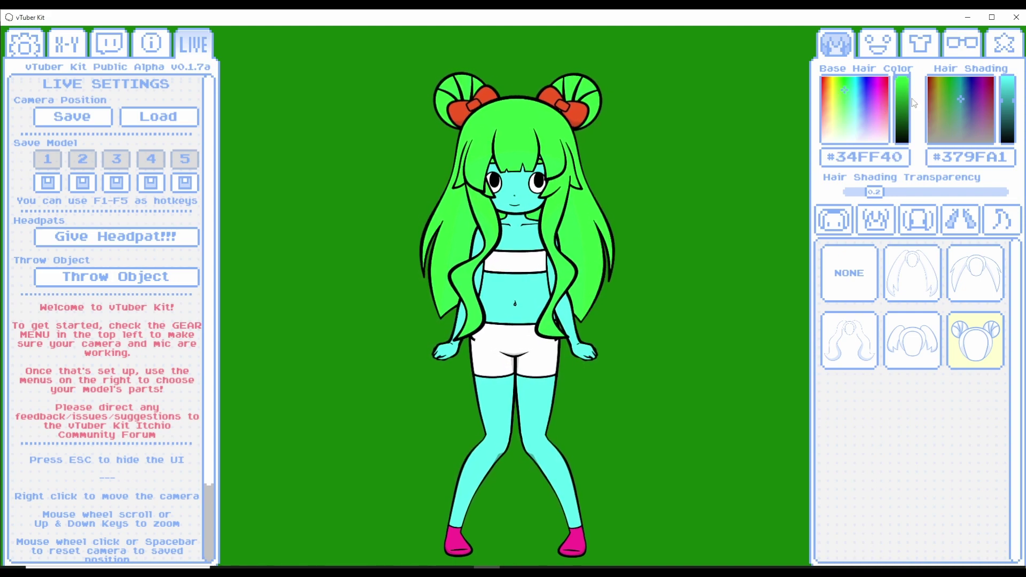
mouse_move(847, 89)
mouse_down()
mouse_move(825, 81)
mouse_move(829, 92)
mouse_up()
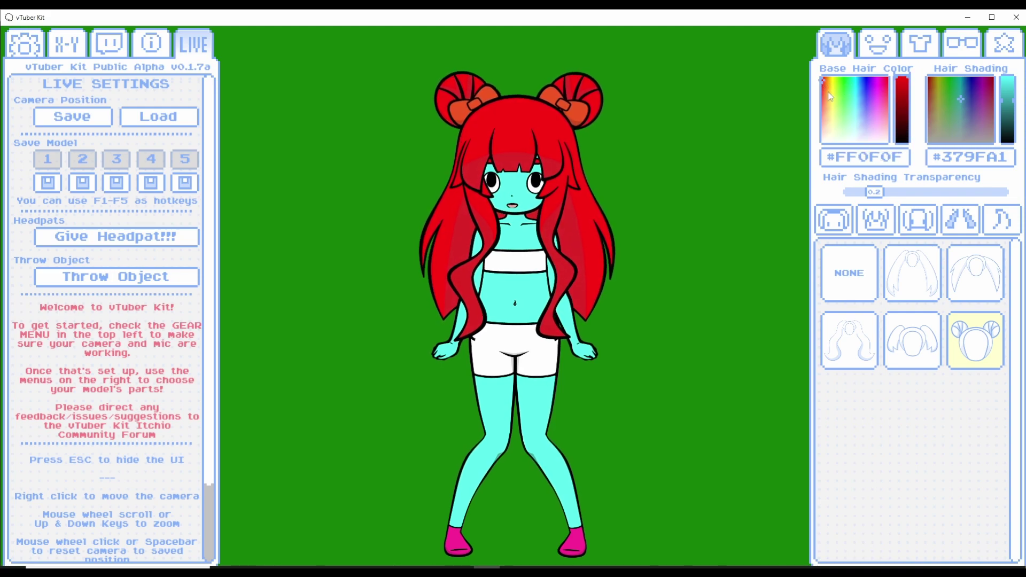
mouse_move(966, 94)
mouse_down()
mouse_move(944, 91)
mouse_move(968, 108)
mouse_move(1010, 75)
mouse_move(1002, 163)
mouse_up()
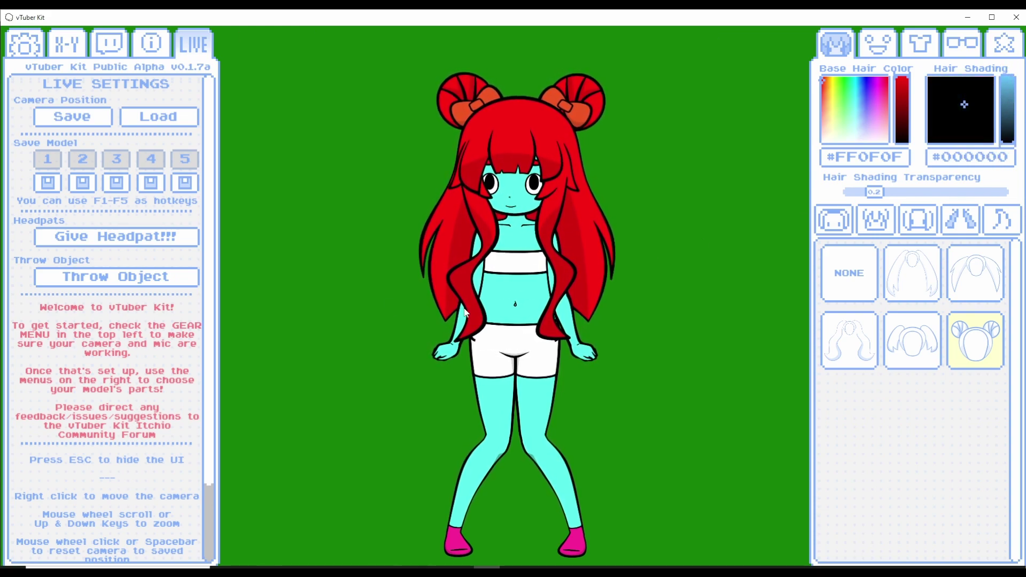
click(882, 52)
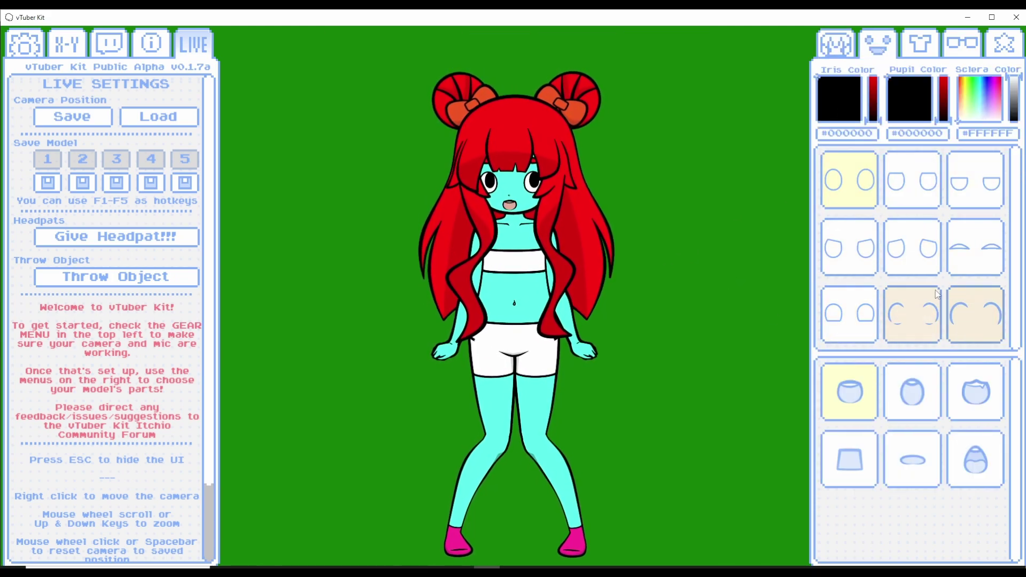
- Give the avatar half-lidded eyes with blue irises and #356EEA blue pupils
click(980, 178)
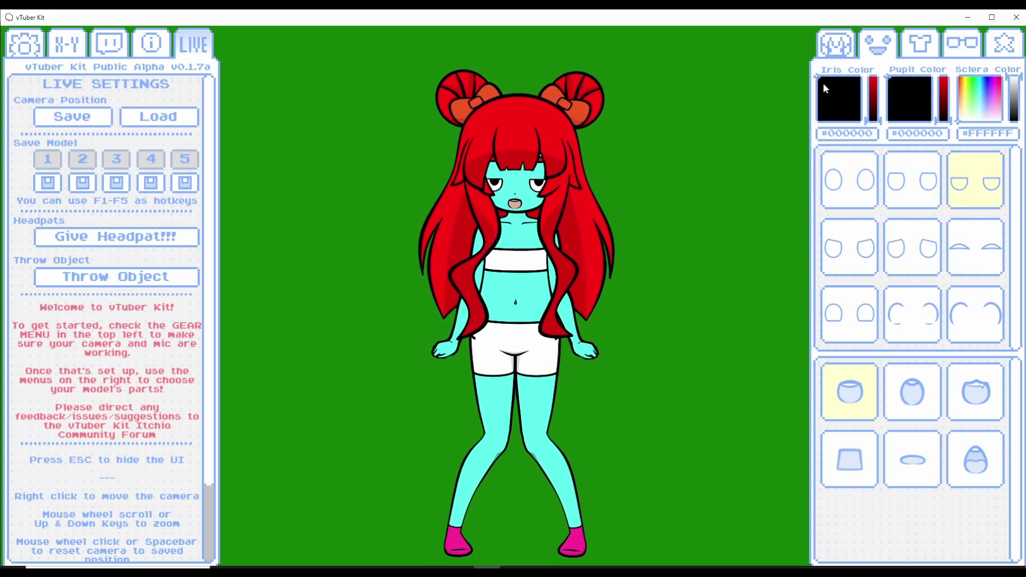
click(843, 87)
drag(874, 114, 877, 88)
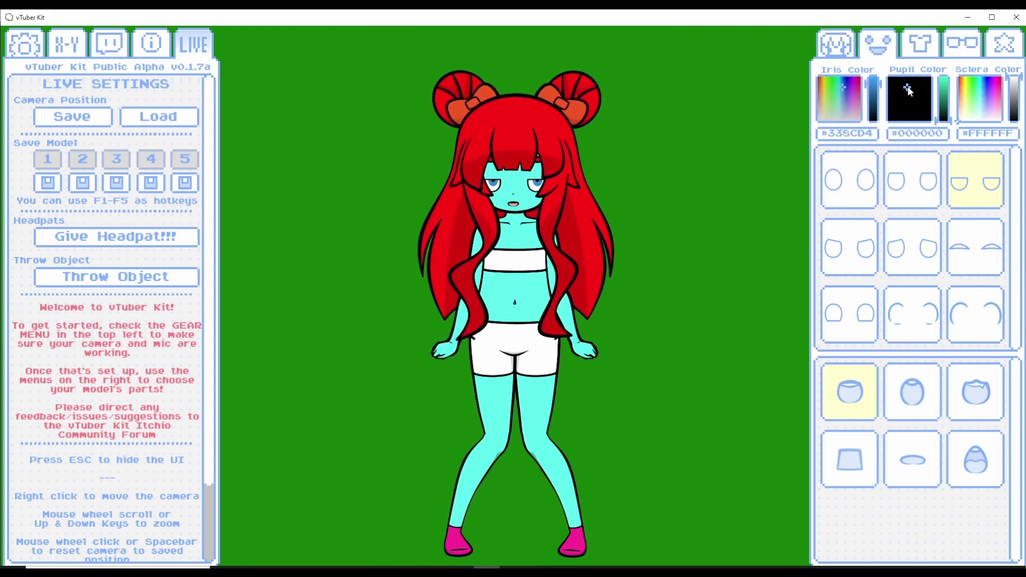
click(945, 82)
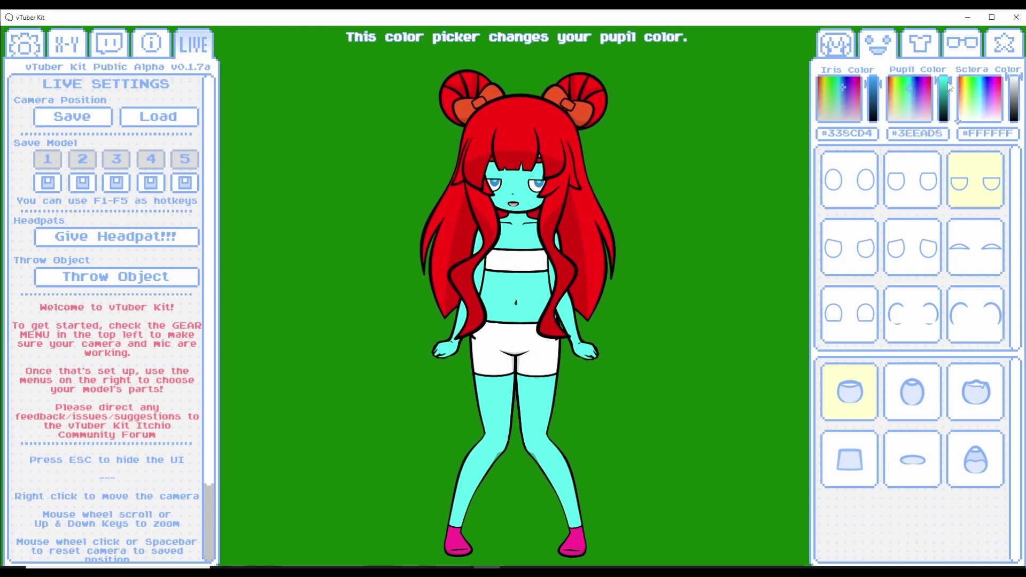
click(893, 91)
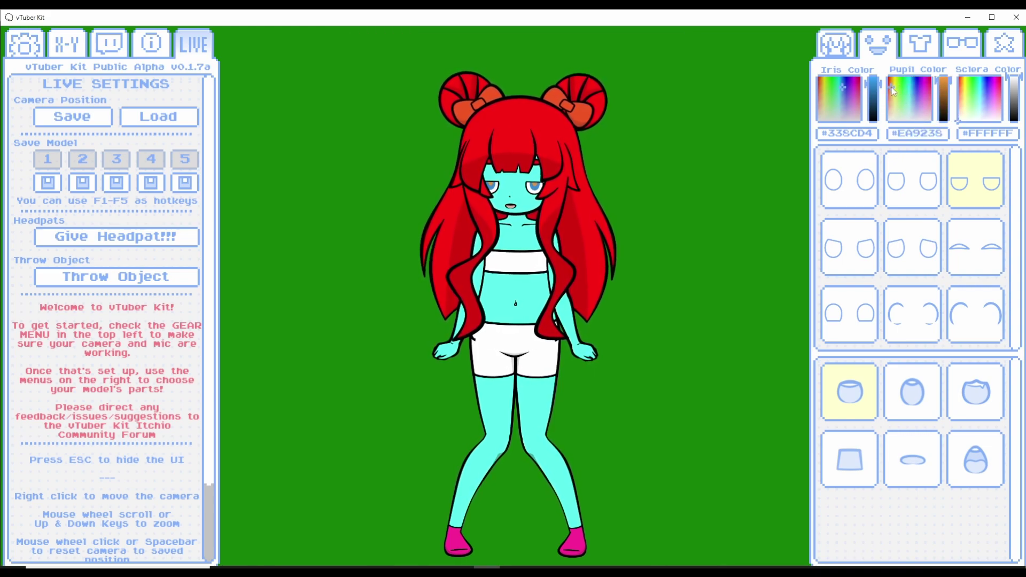
click(904, 91)
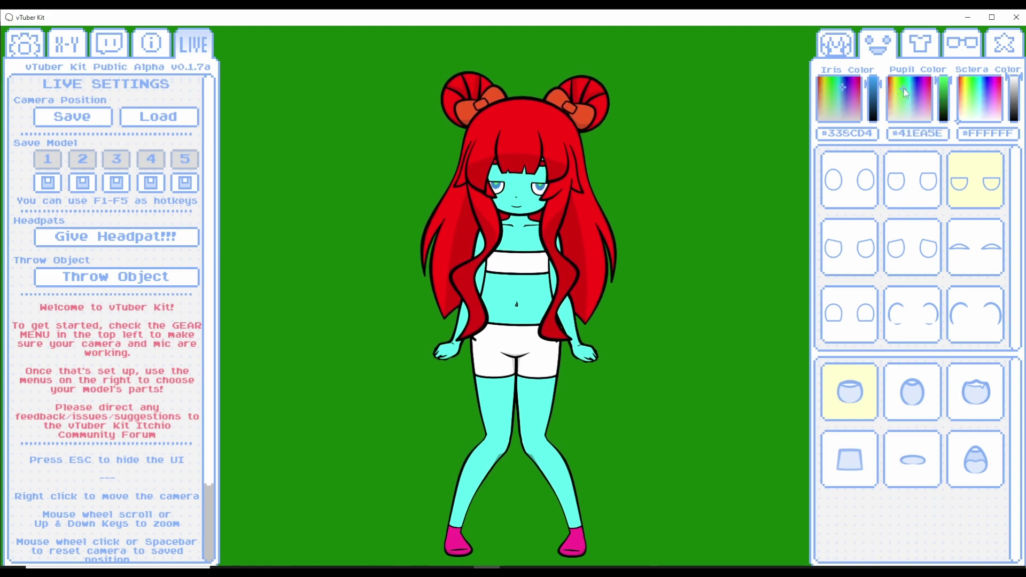
click(914, 87)
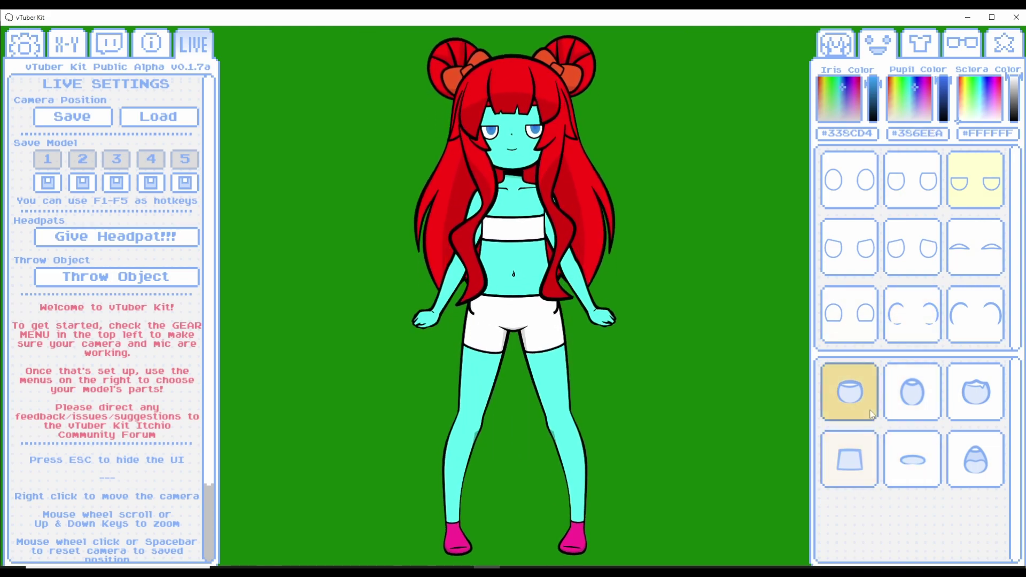
- Compare eye shapes and settle on the last eye style in the row
click(970, 465)
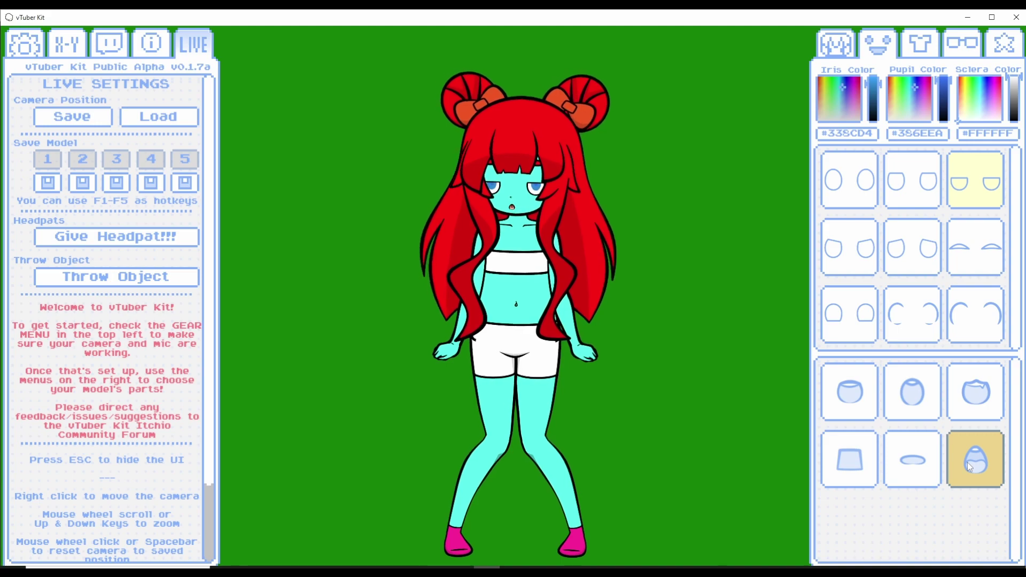
click(869, 456)
click(974, 460)
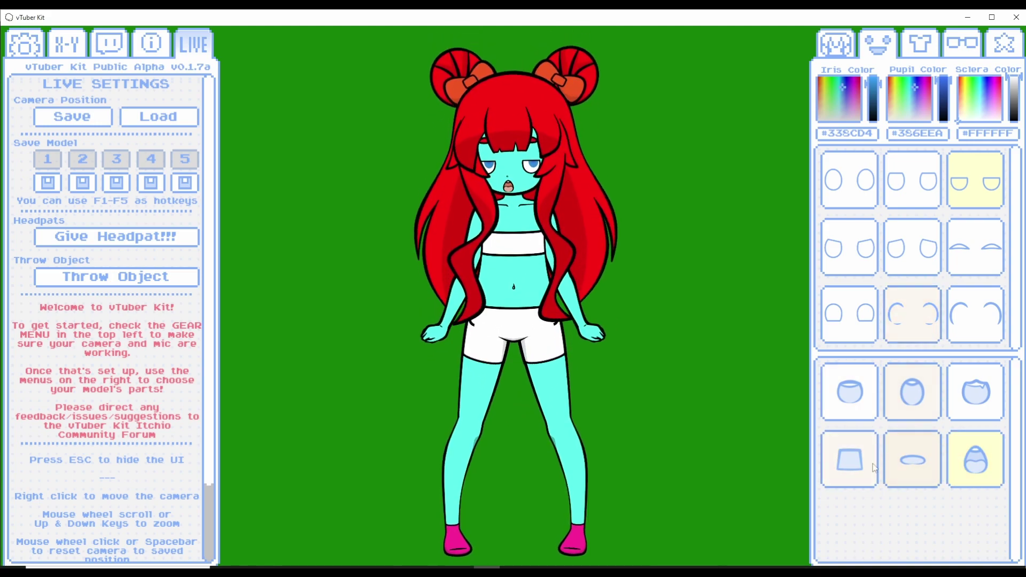
click(924, 47)
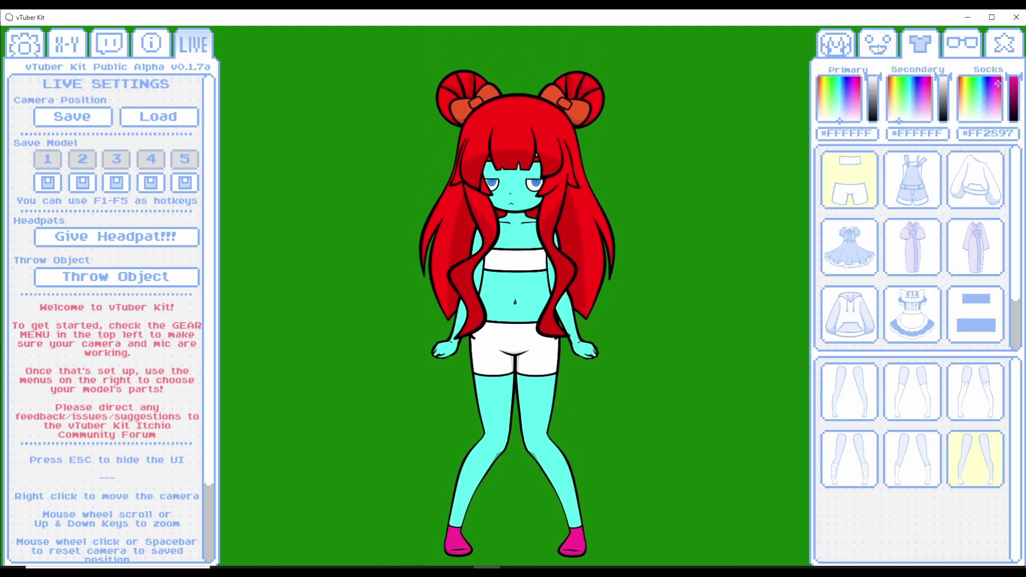
- Dress her in the oversized hoodie: #4950FF primary, #594DFF secondary, #1E55FF socks
click(836, 44)
click(908, 48)
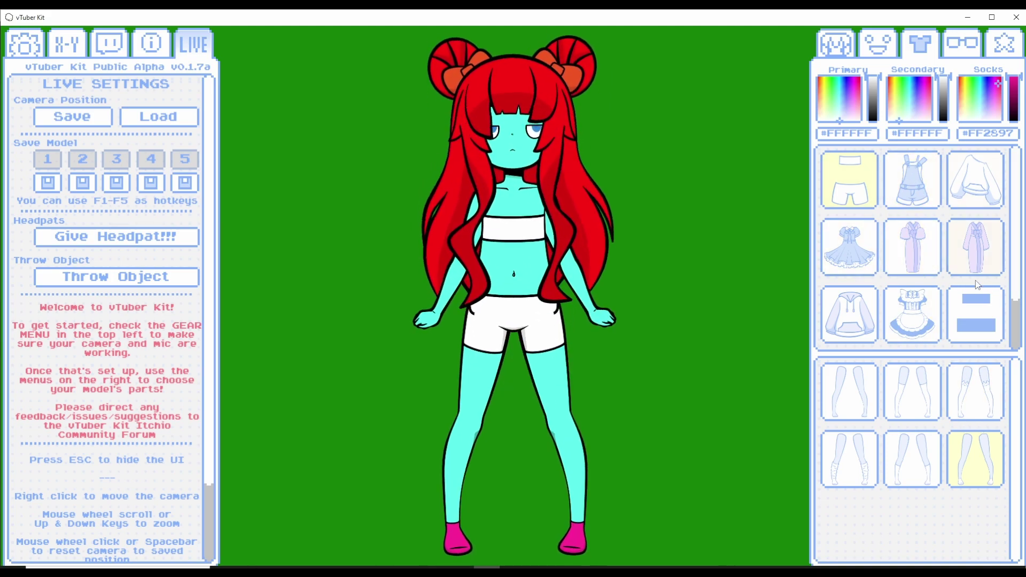
click(976, 179)
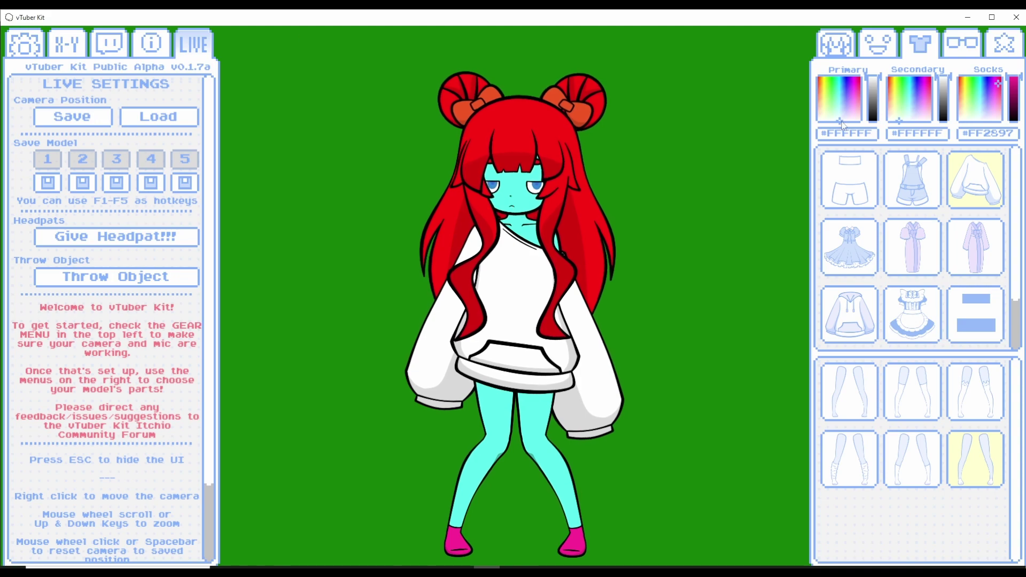
drag(838, 89, 847, 88)
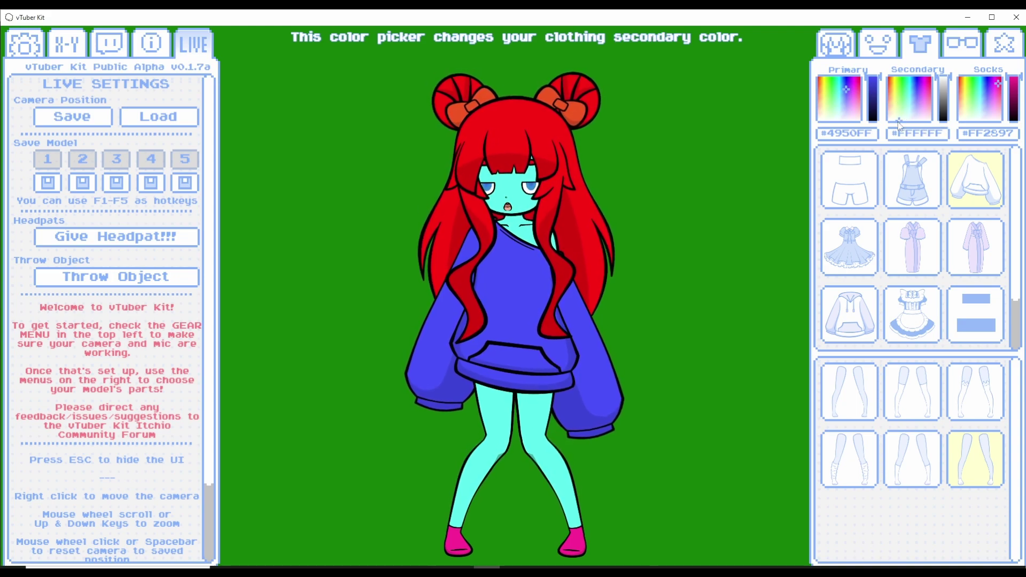
mouse_move(903, 113)
mouse_down()
mouse_move(906, 89)
mouse_move(917, 90)
mouse_up()
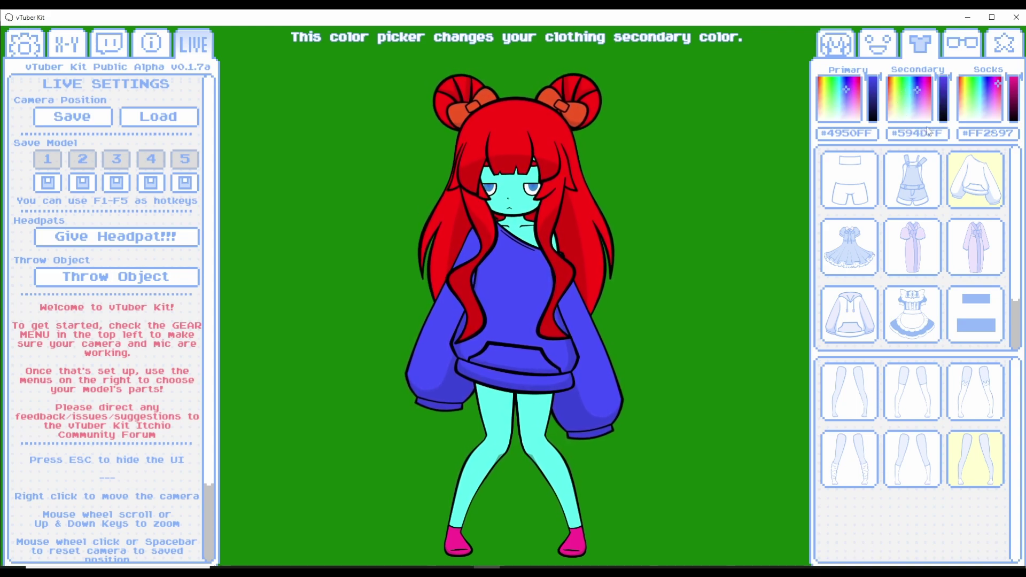
drag(980, 85, 986, 81)
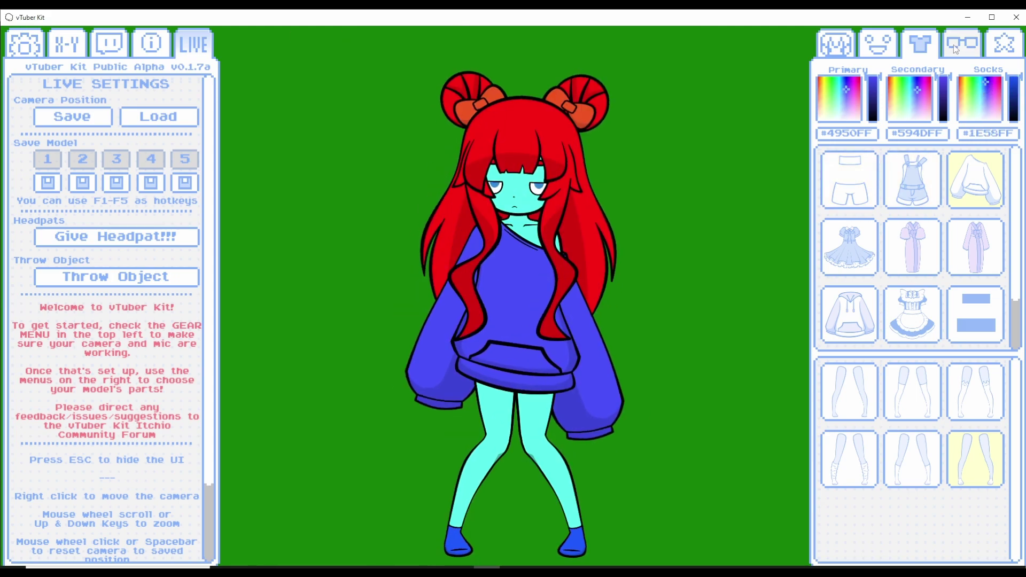
- Add the white hair bow, white bowtie and face bandage, trying mouth and leaf accessories
click(956, 49)
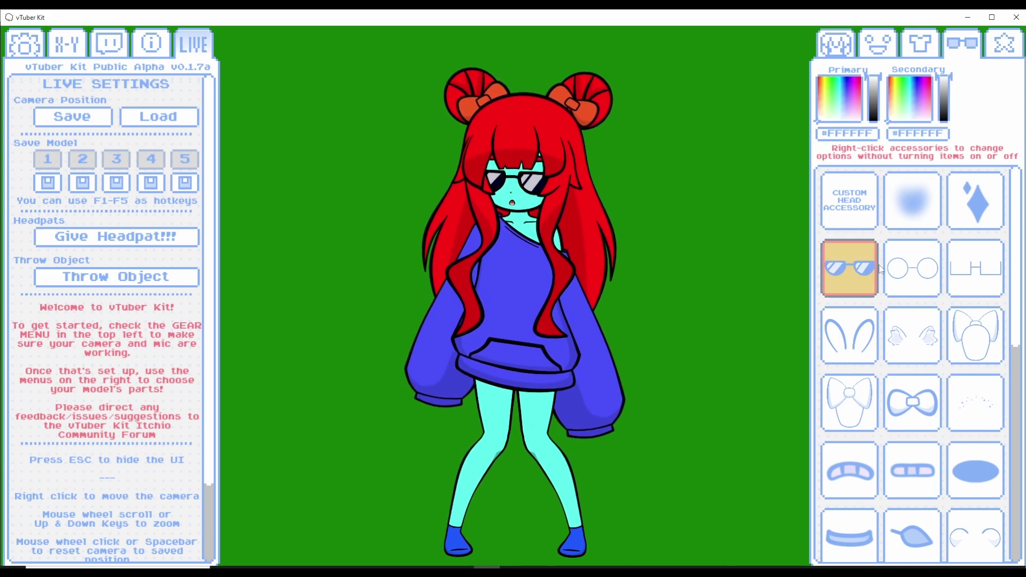
scroll(847, 343, down, 1)
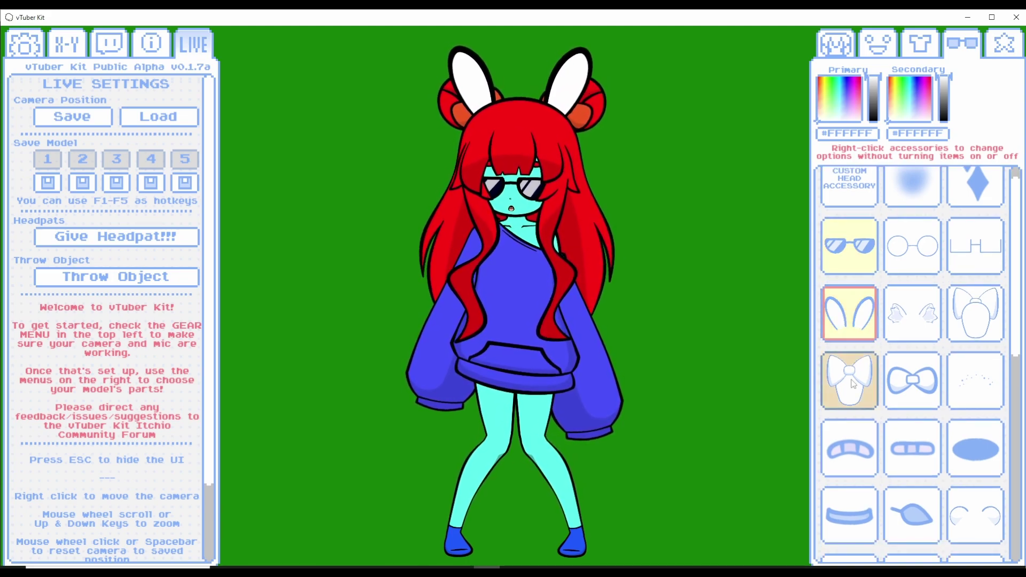
click(849, 343)
click(912, 351)
click(926, 390)
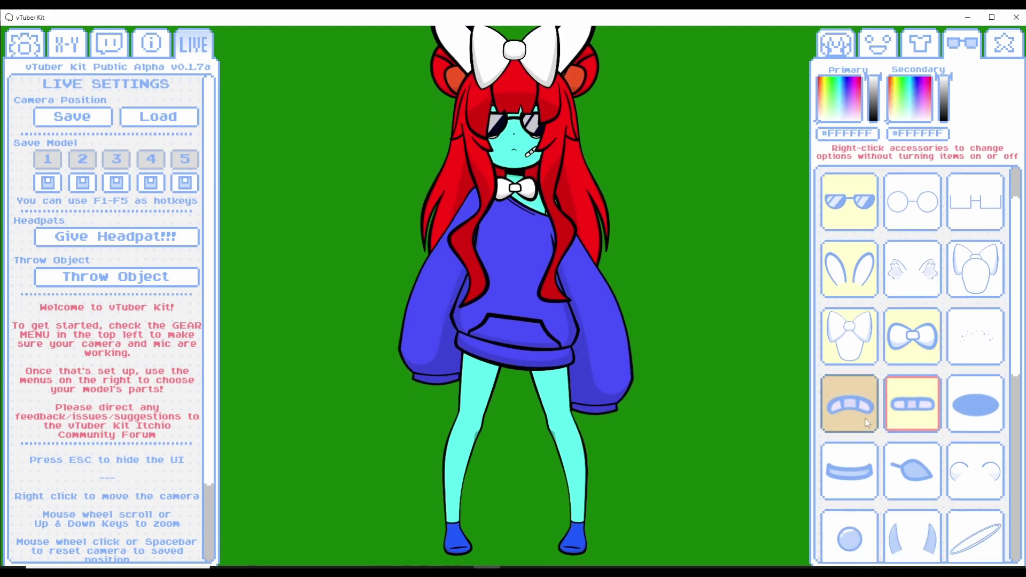
click(850, 404)
click(850, 470)
click(913, 470)
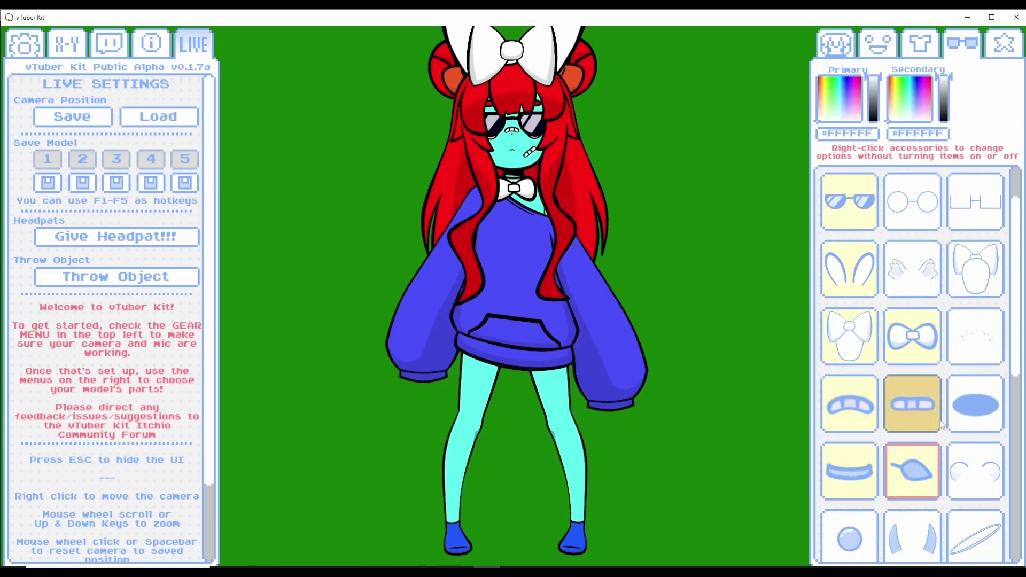
- Try the ear and horn accessories, enable the dotted one, and adjust the accessory primary colour
scroll(941, 420, down, 1)
click(976, 426)
click(913, 493)
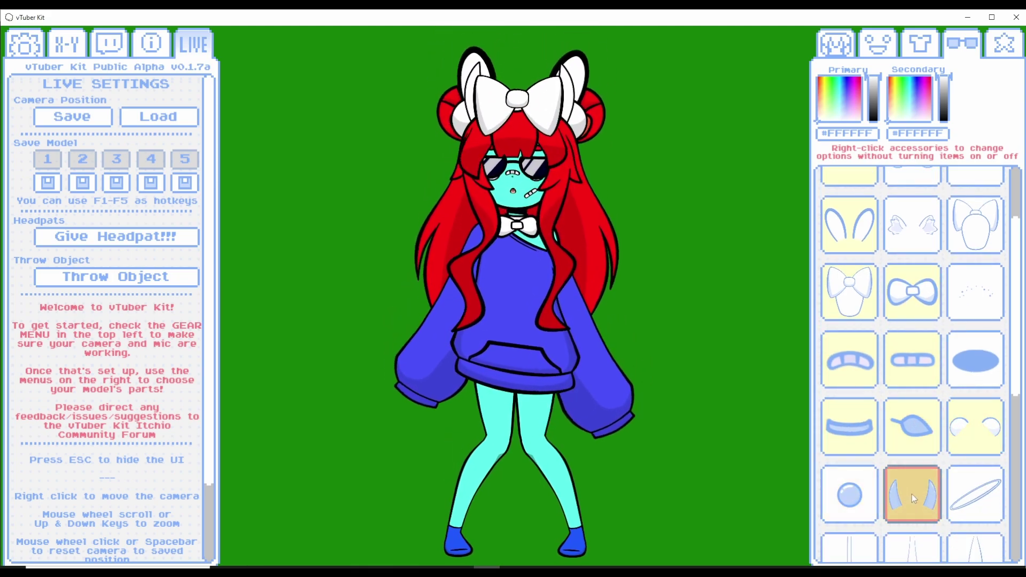
scroll(925, 449, up, 1)
click(970, 370)
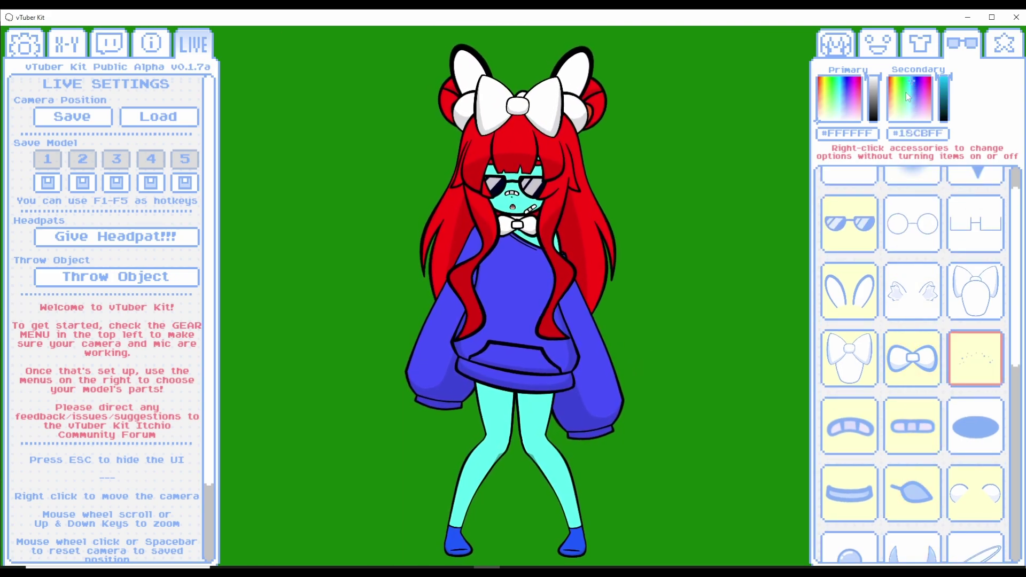
click(825, 91)
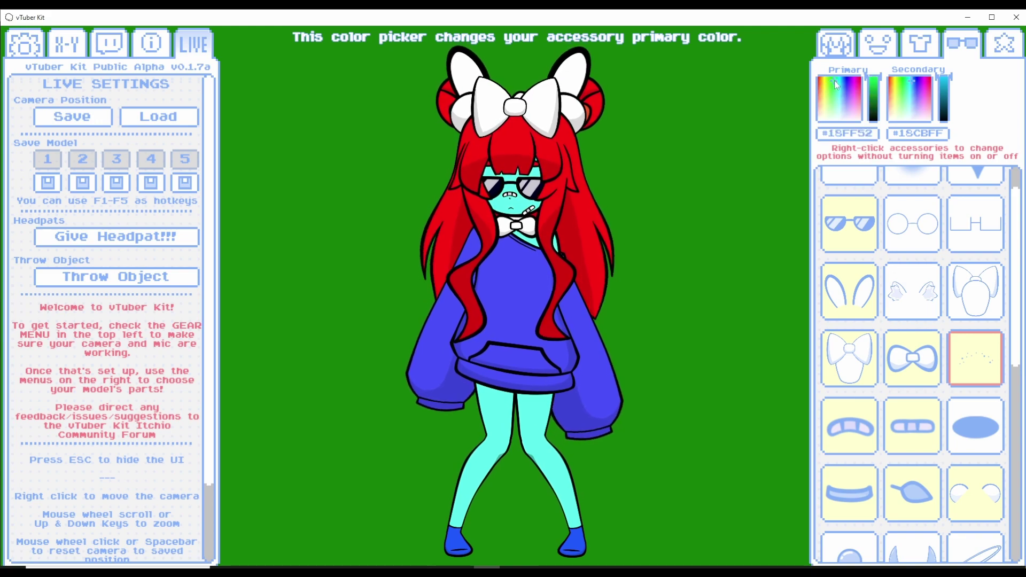
drag(824, 83, 819, 82)
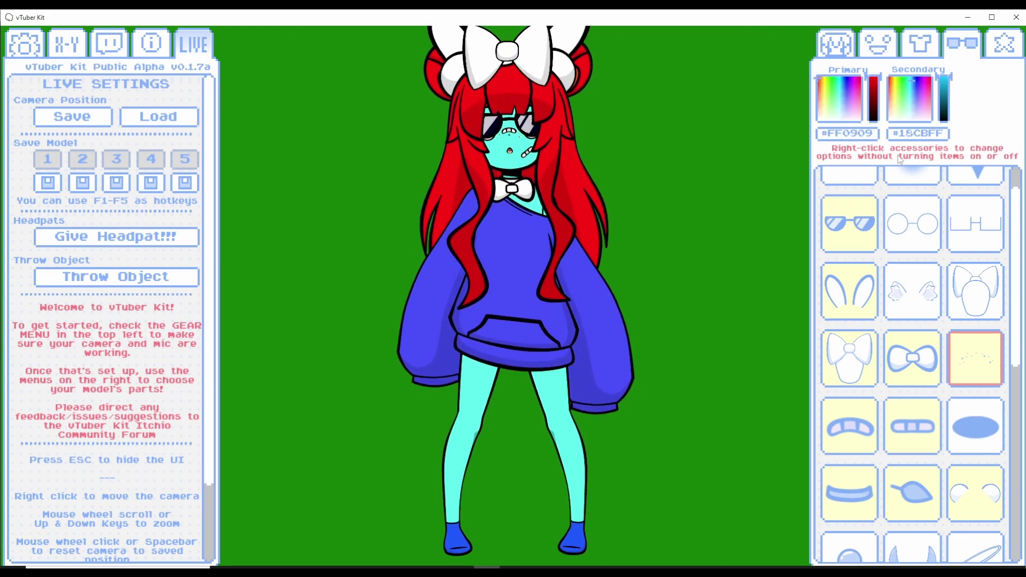
scroll(914, 320, up, 1)
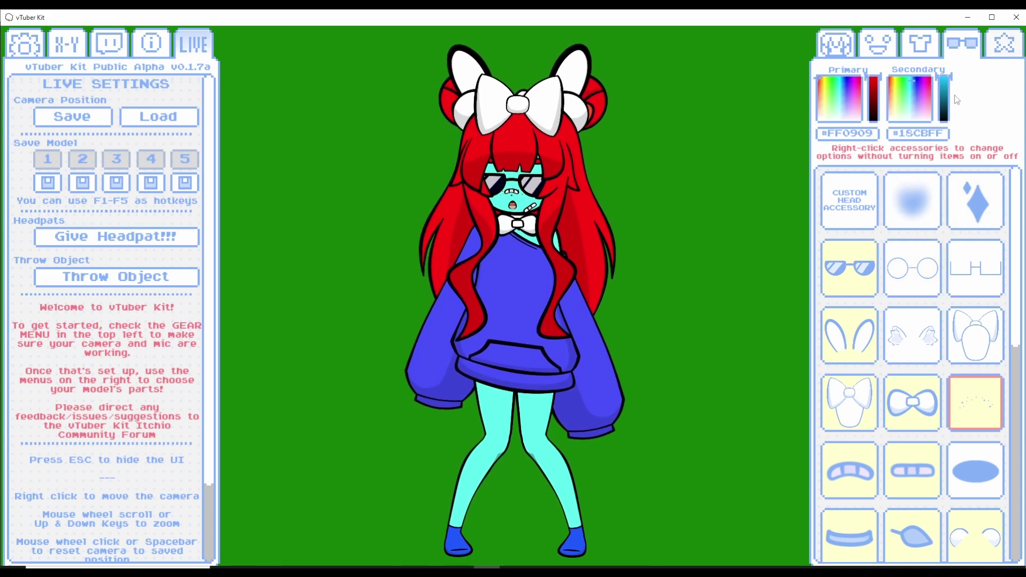
click(1004, 43)
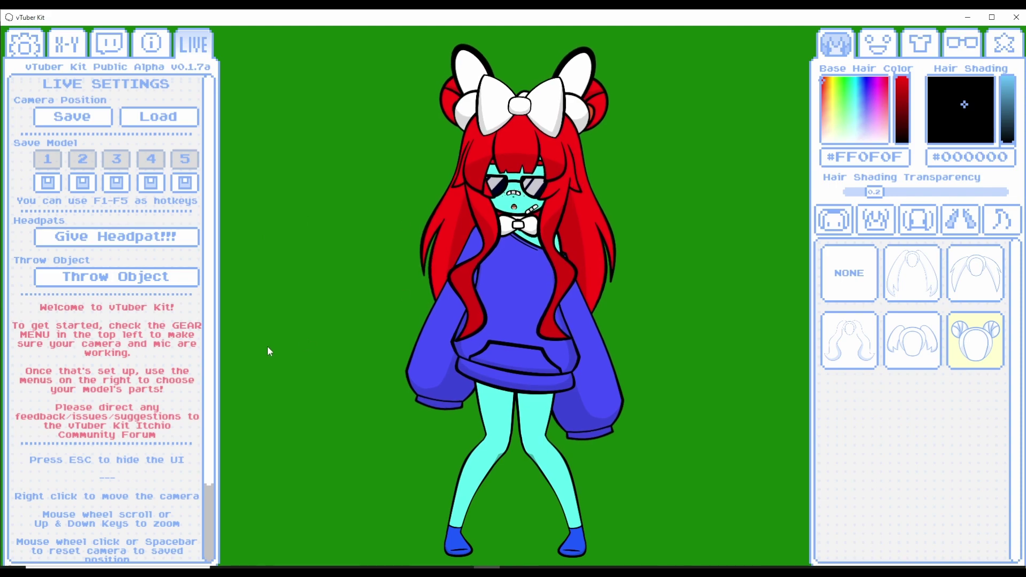
- Hide the vTuber Kit interface and add a Game Capture source named VTuber Kit in OBS
key(Escape)
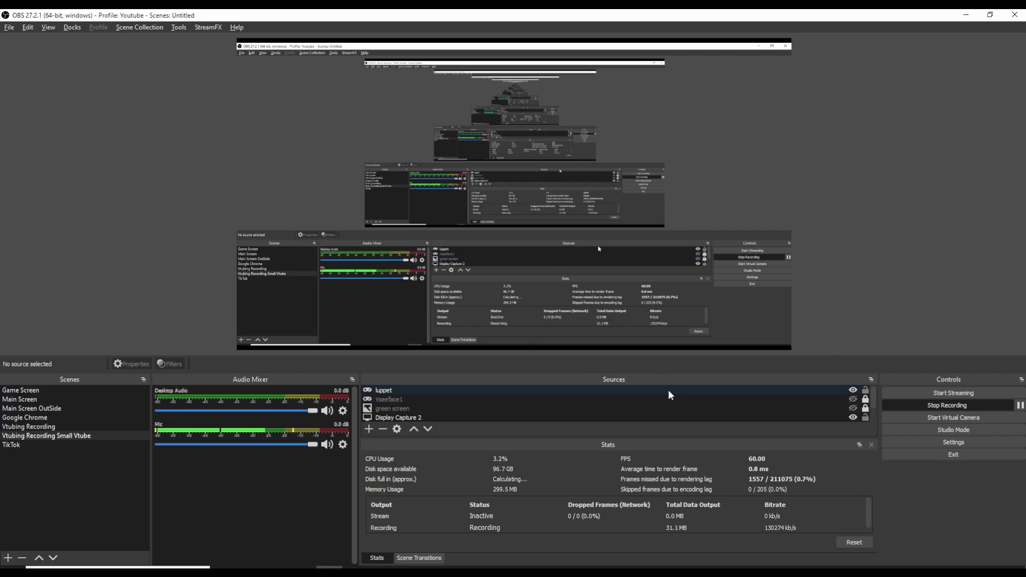
click(369, 429)
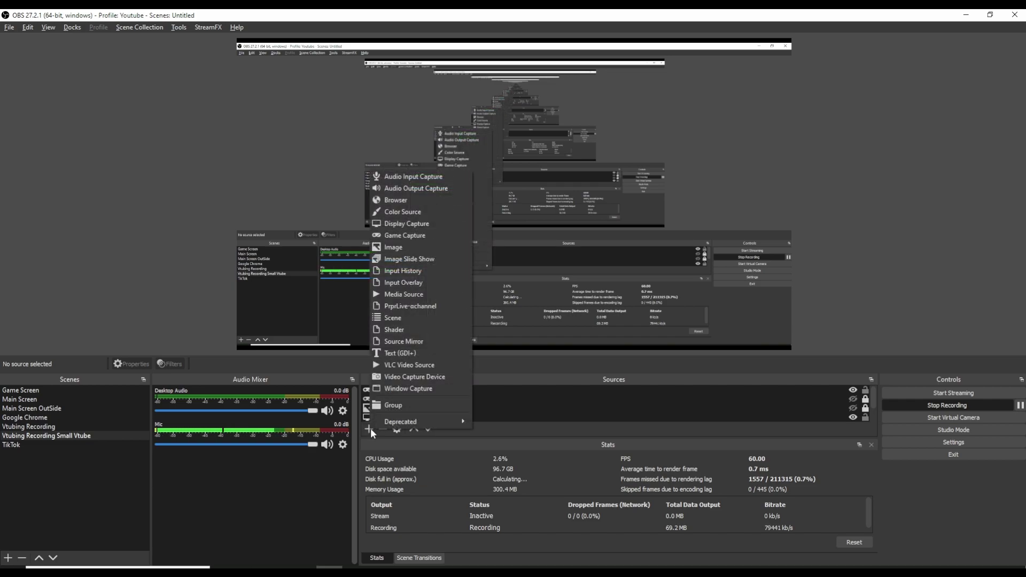
click(415, 236)
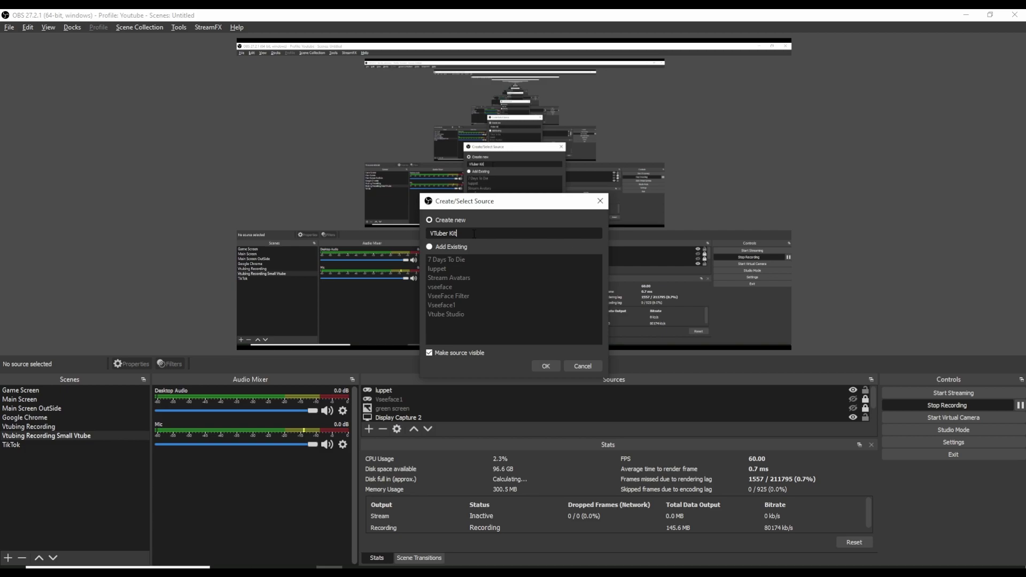
- Capture the vTuber Kit window with transparency and move the avatar to the lower right
click(548, 364)
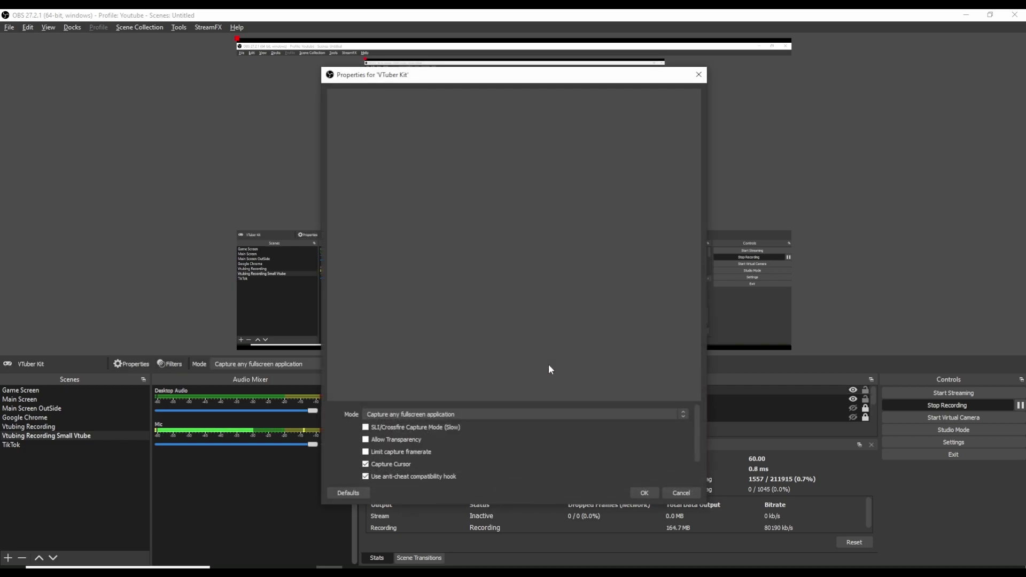
drag(458, 80, 470, 54)
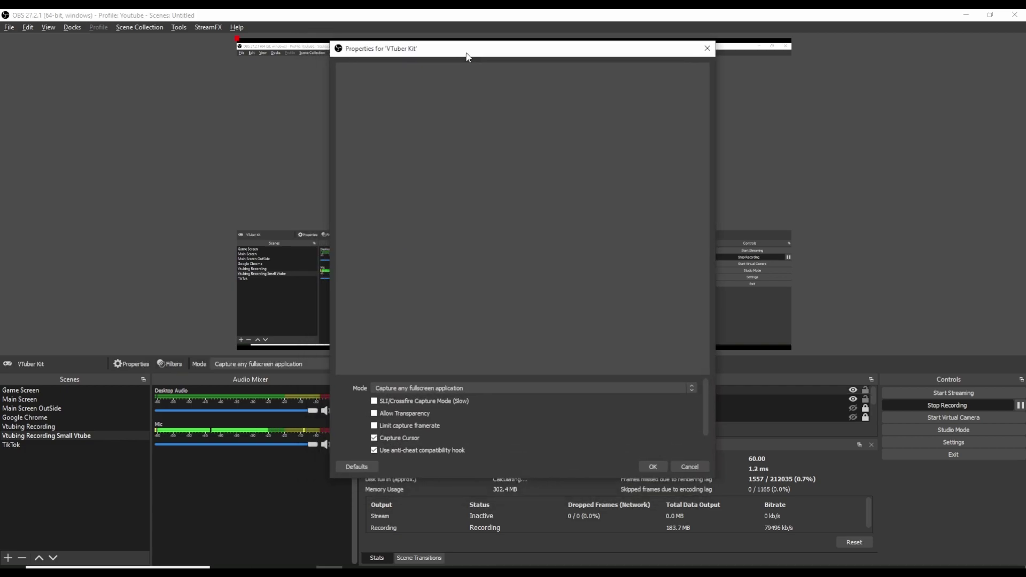
click(438, 385)
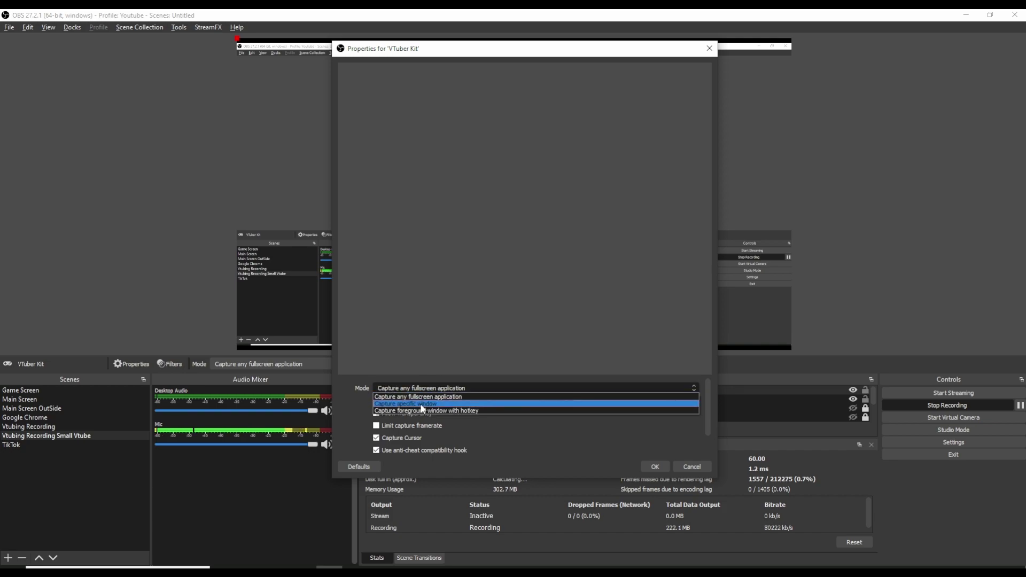
click(421, 403)
click(431, 401)
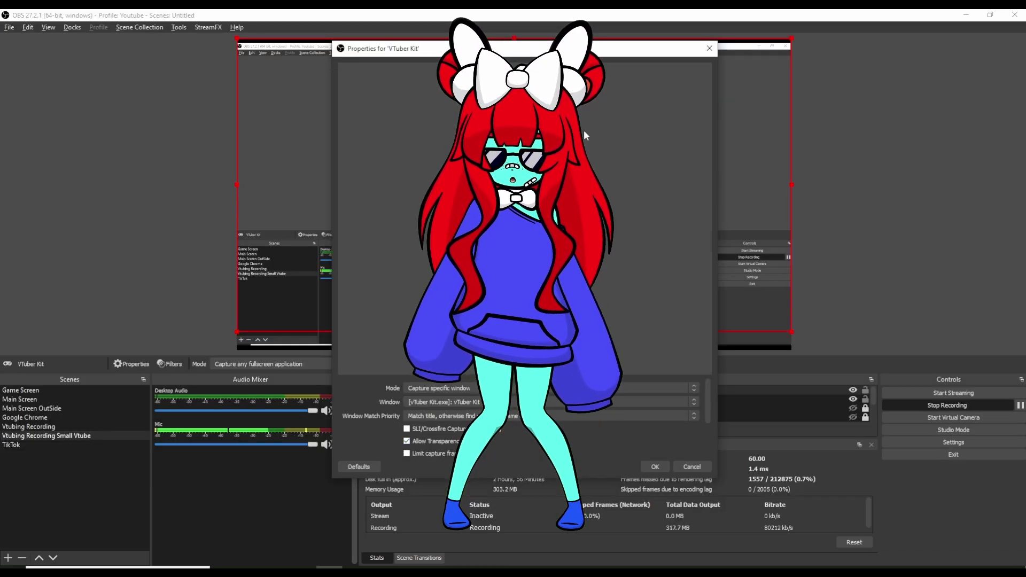
drag(481, 48, 175, 59)
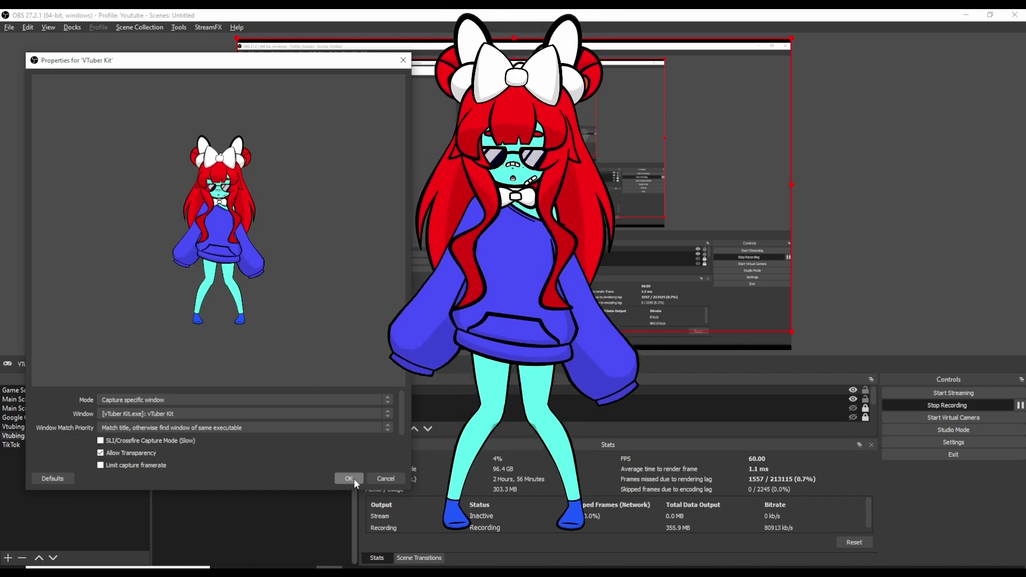
click(354, 479)
drag(422, 133, 593, 230)
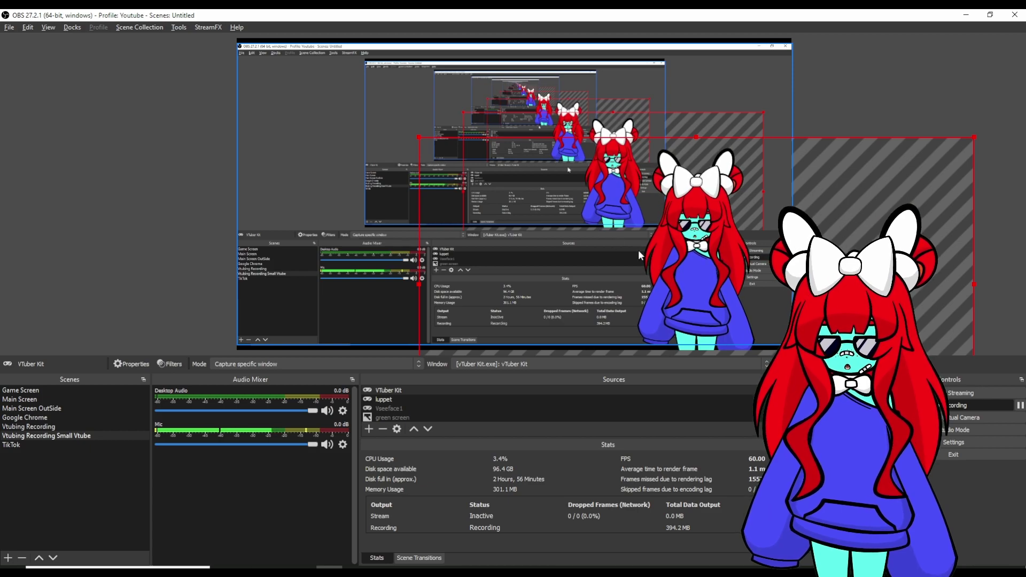